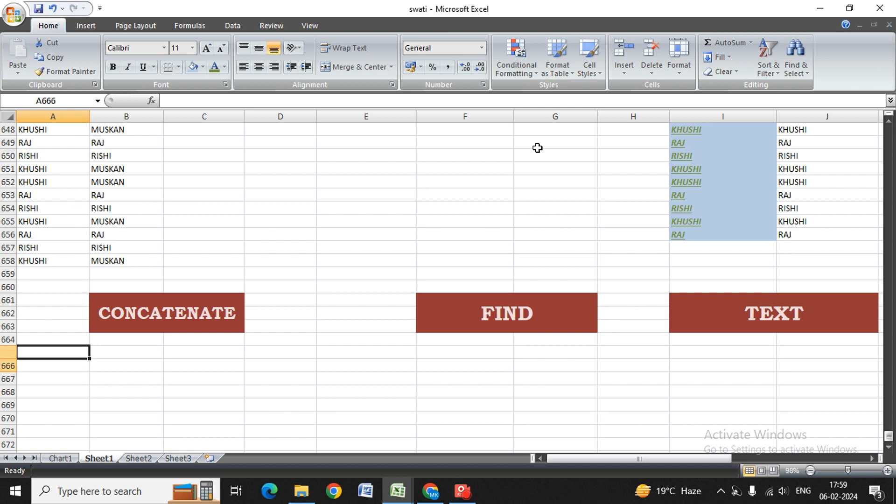
# Step: Review the existing SUBSTITUDE, REPLACE and CLEAN function examples on Sheet1
pyautogui.press('Up')
pyautogui.press('Up')
pyautogui.press('Up')
pyautogui.press('Up')
pyautogui.press('Up')
pyautogui.press('Up')
pyautogui.press('Up')
pyautogui.press('Up')
pyautogui.press('Up')
pyautogui.press('Up')
pyautogui.press('Up')
pyautogui.press('Up')
pyautogui.press('Up')
pyautogui.press('Up')
pyautogui.press('Up')
pyautogui.press('Up')
pyautogui.press('Up')
pyautogui.press('Up')
pyautogui.press('Up')
pyautogui.press('Up')
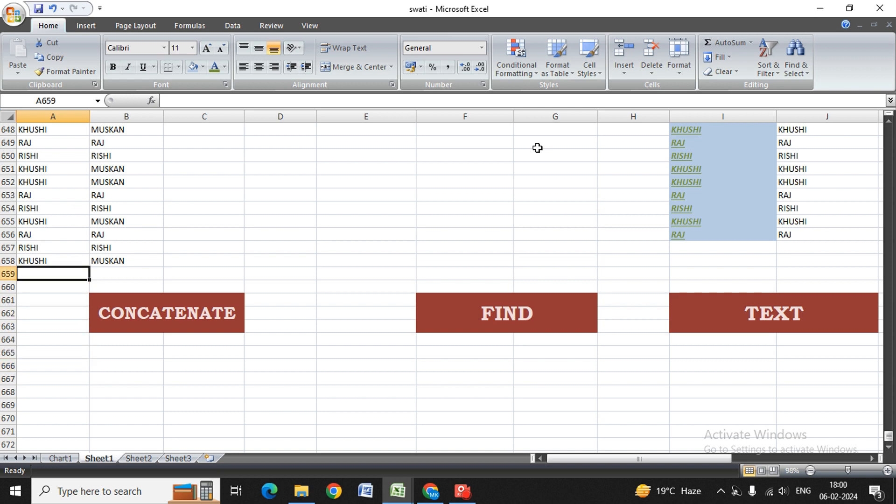
pyautogui.press('Down')
pyautogui.press('Down')
pyautogui.press('Right')
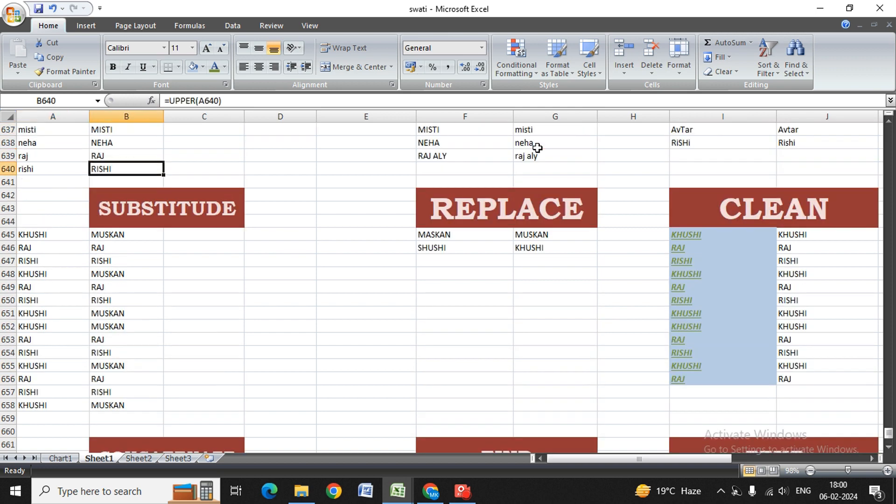
pyautogui.press('Down')
pyautogui.press('Right')
pyautogui.press('Down')
pyautogui.press('Right')
pyautogui.press('Right')
pyautogui.press('Right')
pyautogui.press('Right')
pyautogui.press('Right')
pyautogui.press('Right')
pyautogui.press('Right')
pyautogui.press('Right')
pyautogui.press('Right')
pyautogui.press('Right')
pyautogui.press('Right')
pyautogui.press('Right')
pyautogui.press('Right')
pyautogui.press('Right')
pyautogui.press('Right')
pyautogui.press('Right')
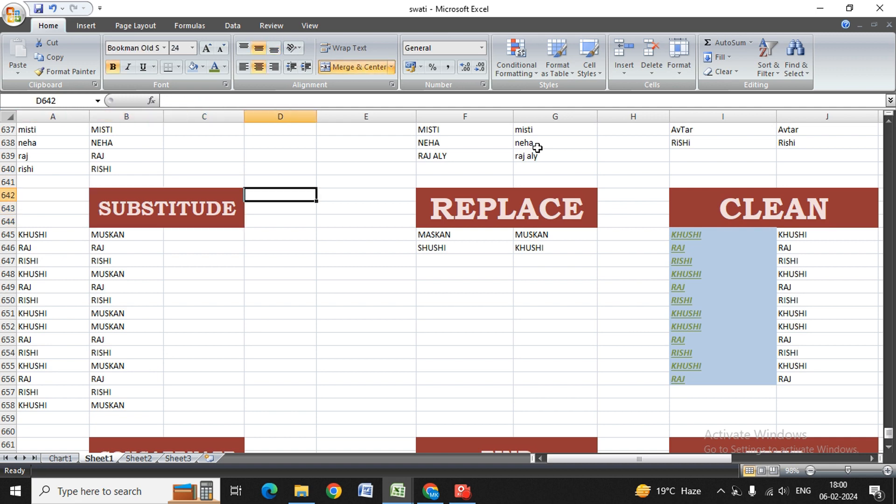
pyautogui.press('Down')
pyautogui.press('Left')
pyautogui.press('Left')
pyautogui.press('Left')
pyautogui.press('Left')
pyautogui.press('Left')
pyautogui.press('Left')
pyautogui.press('Left')
pyautogui.press('Left')
pyautogui.press('Left')
pyautogui.press('Left')
pyautogui.press('Left')
pyautogui.press('Left')
pyautogui.press('Left')
pyautogui.press('Left')
pyautogui.press('Left')
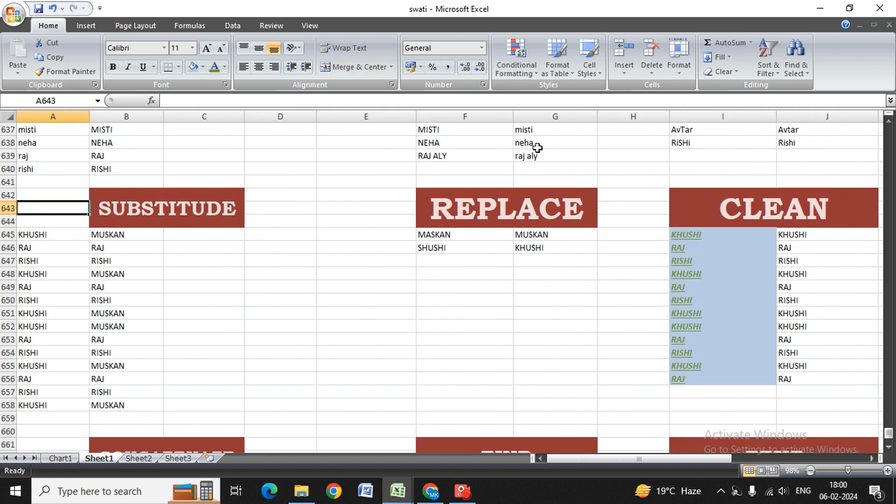
# Step: Look over the CONCATENATE, FIND, TEXT and VALUE section headings around rows 661 to 663 and the CHAR example above
pyautogui.press('Down')
pyautogui.press('Down')
pyautogui.press('Down')
pyautogui.press('Down')
pyautogui.press('Down')
pyautogui.press('Down')
pyautogui.press('Down')
pyautogui.press('Down')
pyautogui.press('Down')
pyautogui.press('Down')
pyautogui.press('Down')
pyautogui.press('Down')
pyautogui.press('Down')
pyautogui.press('Down')
pyautogui.press('Down')
pyautogui.press('Down')
pyautogui.press('Down')
pyautogui.press('Down')
pyautogui.press('Down')
pyautogui.press('Down')
pyautogui.press('Down')
pyautogui.press('Down')
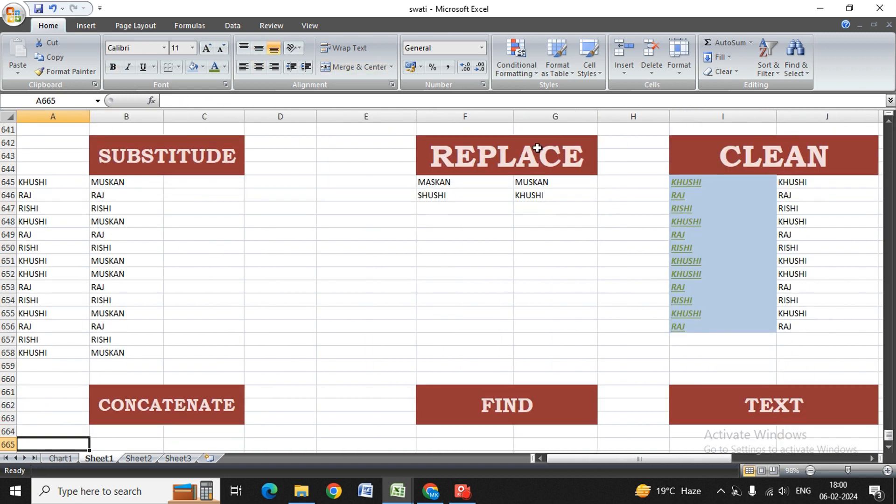
pyautogui.press('Right')
pyautogui.press('Up')
pyautogui.press('Up')
pyautogui.press('Right')
pyautogui.press('Right')
pyautogui.press('Right')
pyautogui.press('Right')
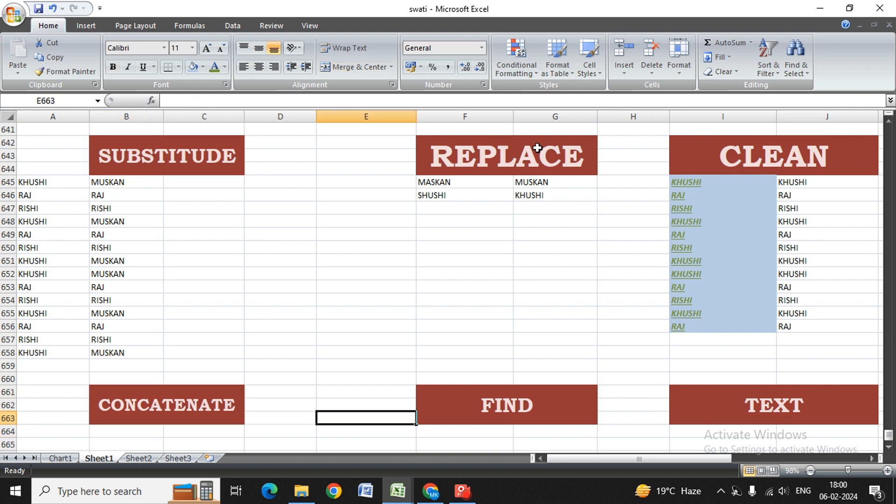
pyautogui.press('Right')
pyautogui.press('Right')
pyautogui.press('Right')
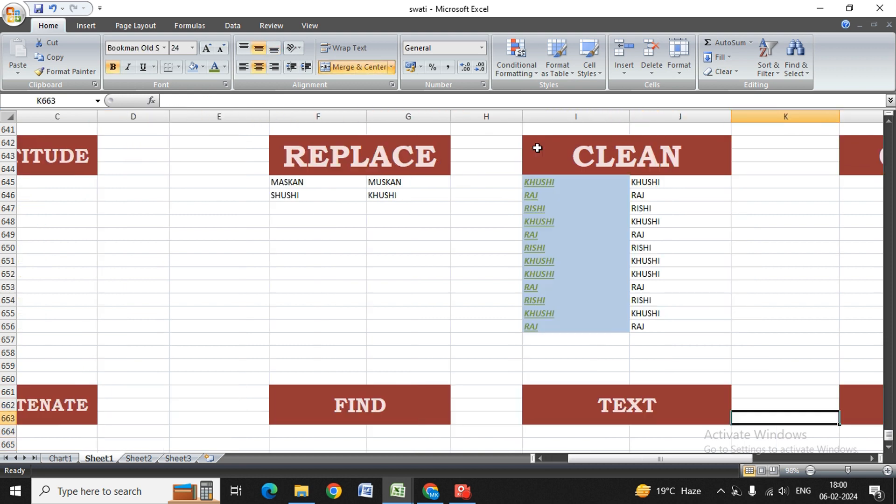
pyautogui.press('Up')
pyautogui.press('Up')
pyautogui.press('Up')
pyautogui.press('Up')
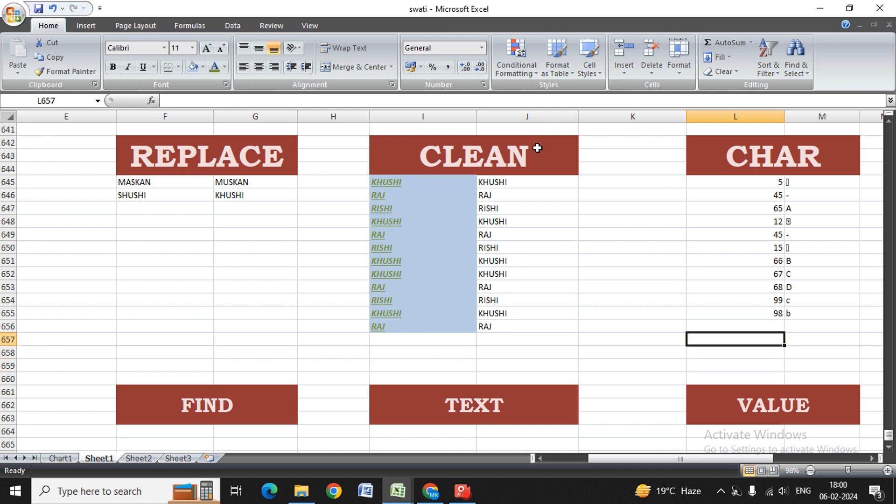
pyautogui.press('Left')
pyautogui.press('Left')
pyautogui.press('Left')
pyautogui.press('Left')
pyautogui.press('Left')
pyautogui.press('Left')
pyautogui.press('Up')
pyautogui.press('Home')
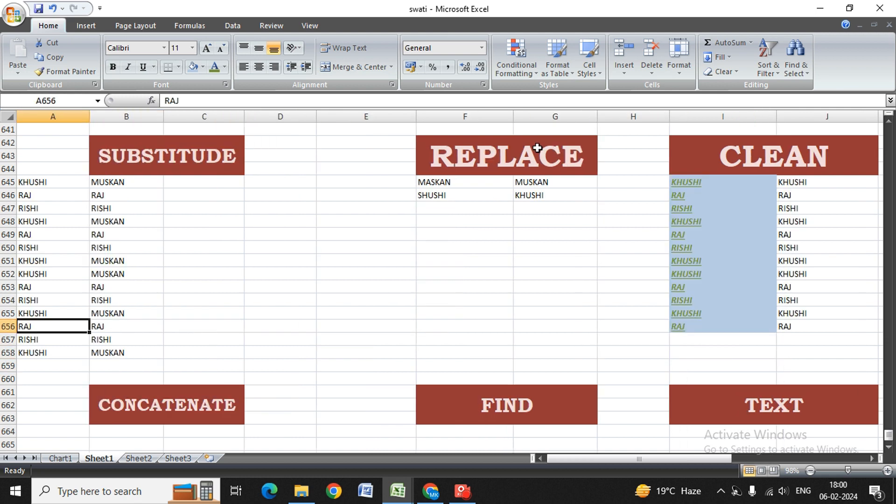
# Step: Enter the first person's first name in A665 and surname in B665, below the CONCATENATE heading
pyautogui.press('Down')
pyautogui.press('Down')
pyautogui.press('Down')
pyautogui.press('Down')
pyautogui.press('Down')
pyautogui.press('Down')
pyautogui.press('Down')
pyautogui.press('Down')
pyautogui.press('Down')
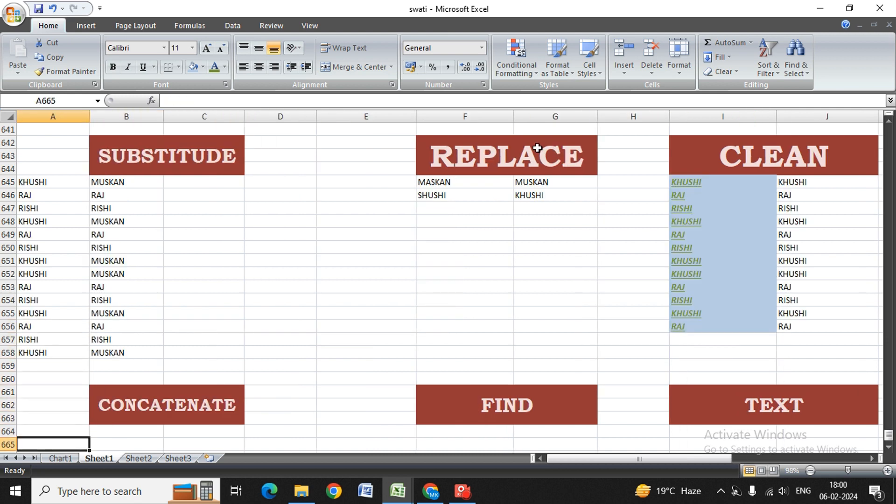
pyautogui.press('Up')
pyautogui.press('Right')
pyautogui.press('Down')
pyautogui.press('Left')
pyautogui.write('KHA')
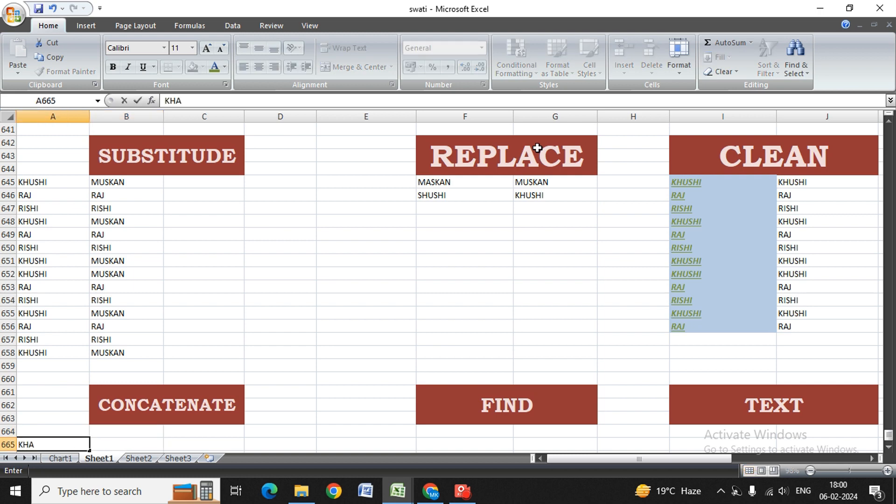
pyautogui.press('BackSpace')
pyautogui.write('USHI')
pyautogui.press('Tab')
pyautogui.write('KHAN')
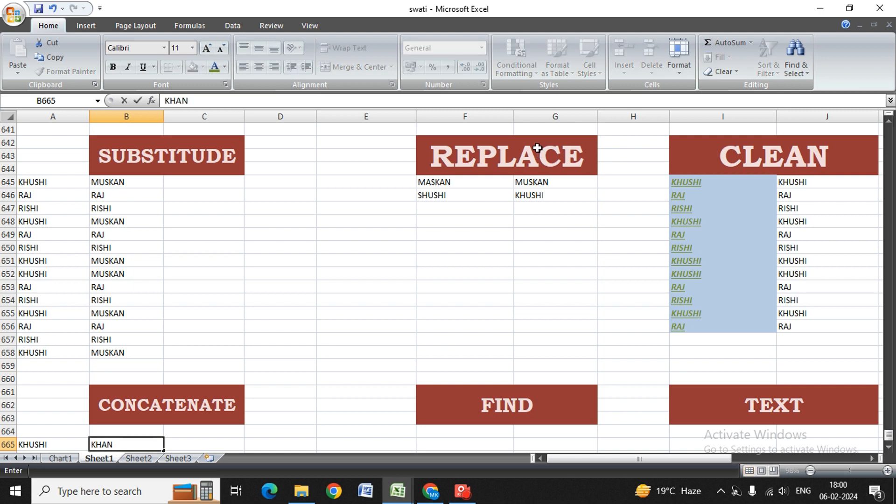
pyautogui.press('Return')
# Step: Enter the second person's first name in A666 and surname in B666
pyautogui.write('MA')
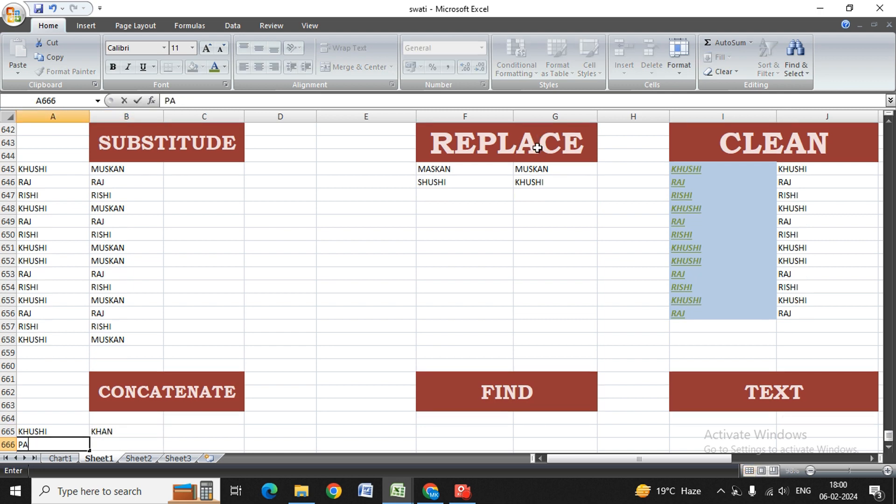
pyautogui.press('BackSpace')
pyautogui.write('USKAN')
pyautogui.press('Tab')
pyautogui.write('MAURYA')
pyautogui.press('Return')
# Step: Enter the third person's first name in A667 and surname in B667
pyautogui.write('ANJALI')
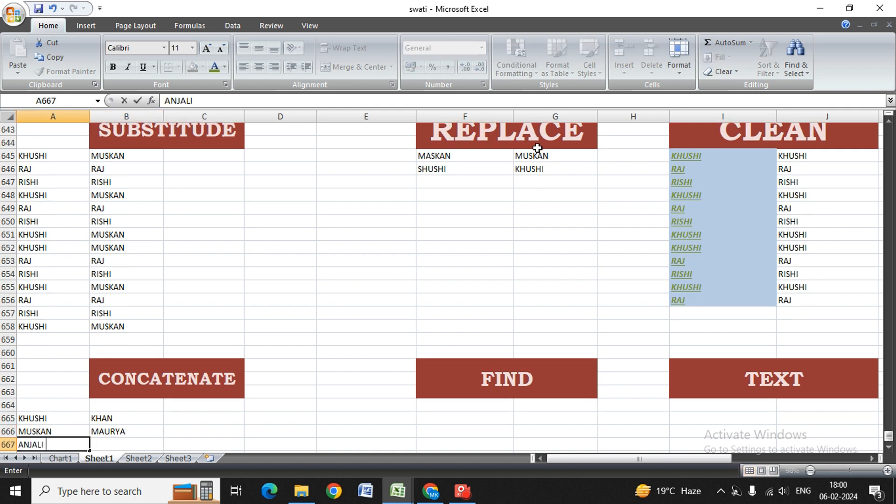
pyautogui.press('Tab')
pyautogui.write('CHAUHAM')
pyautogui.press('BackSpace')
pyautogui.write('N')
pyautogui.press('Return')
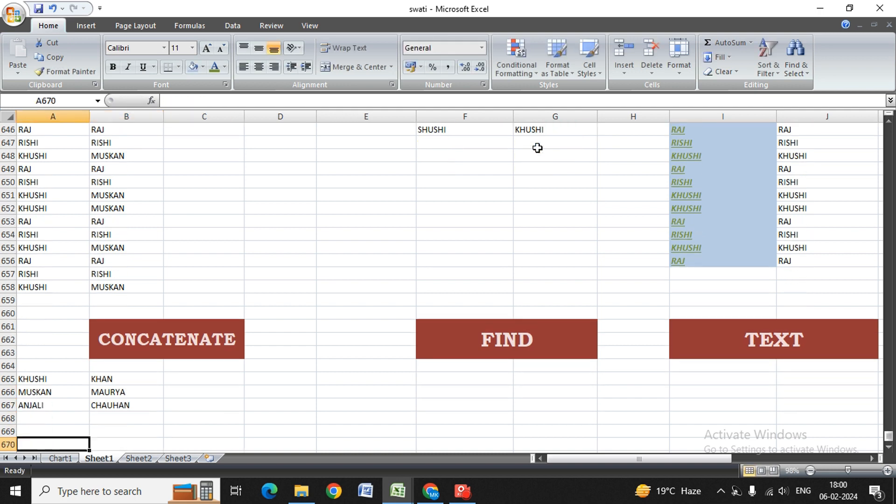
# Step: Enter the fourth person's first name in A668 and surname in B668
pyautogui.write('LUCKY')
pyautogui.press('Tab')
pyautogui.write('SINGH')
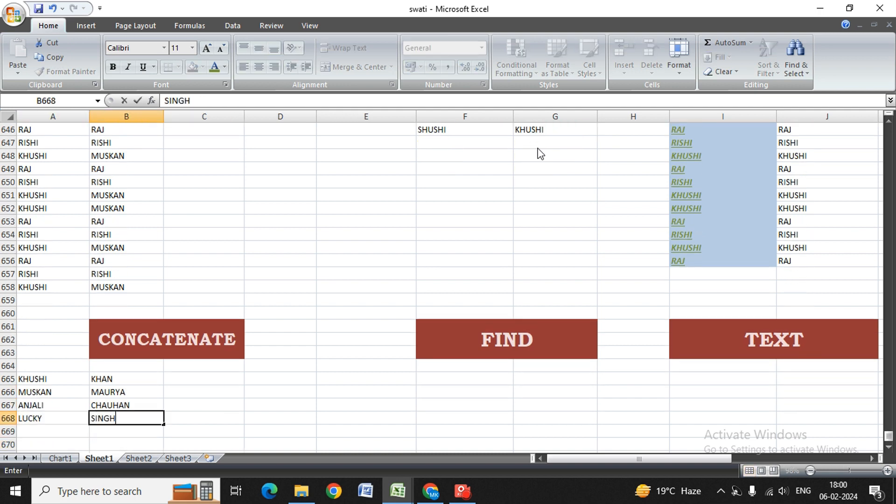
pyautogui.press('Tab')
# Step: Enter the fifth person's first name in A669 and surname in B669
pyautogui.press('Up')
pyautogui.press('Left')
pyautogui.press('Left')
pyautogui.press('Up')
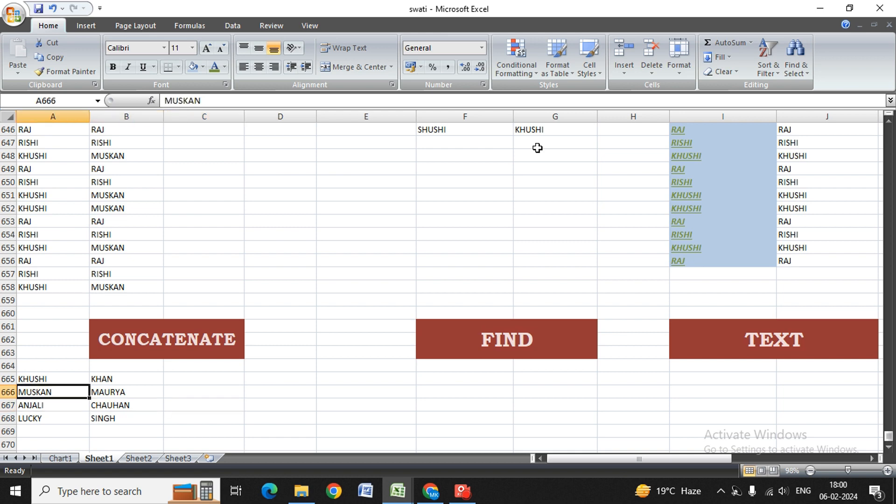
pyautogui.press('Down')
pyautogui.press('Down')
pyautogui.press('Down')
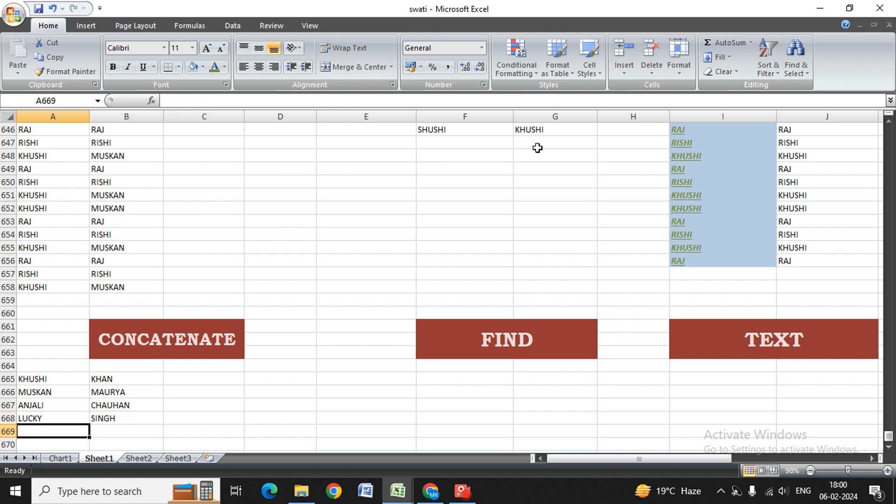
pyautogui.write('AN')
pyautogui.press('BackSpace')
pyautogui.press('BackSpace')
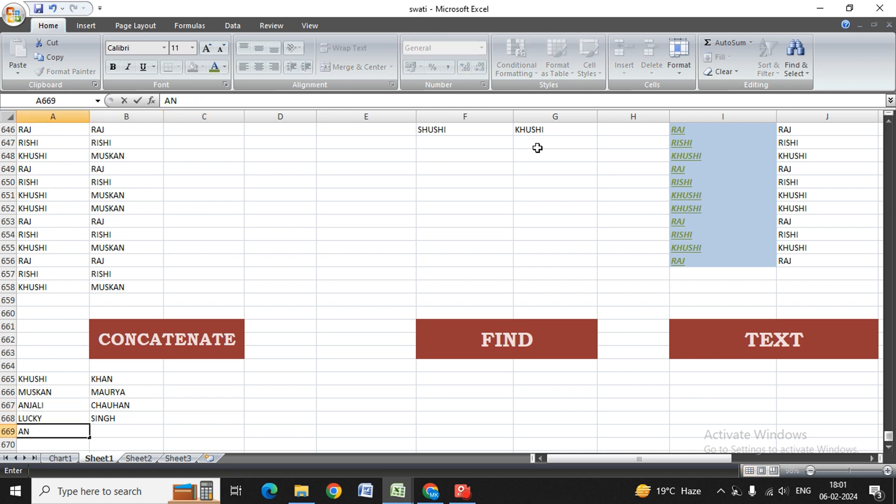
pyautogui.write('VTAR')
pyautogui.press('Tab')
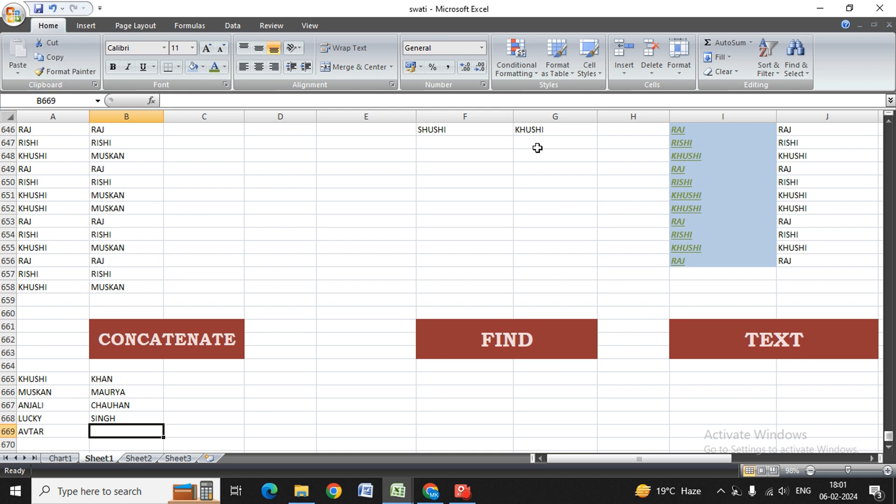
pyautogui.write('RAGHAQ')
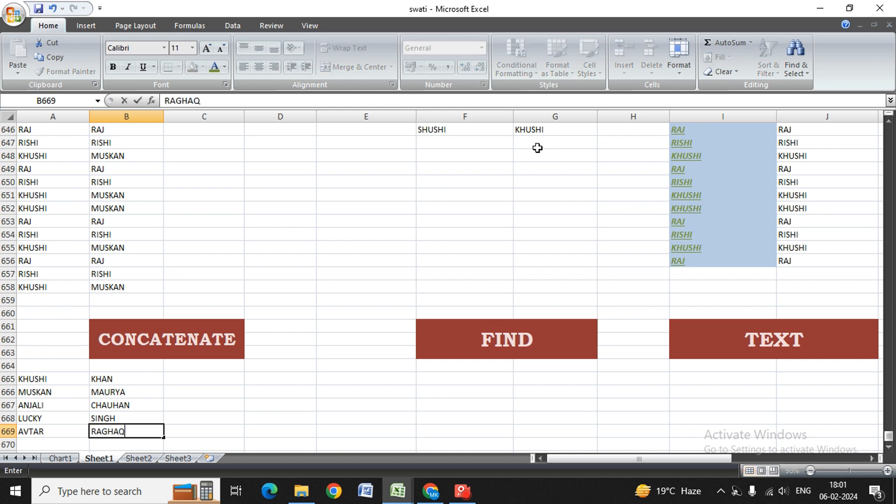
pyautogui.press('BackSpace')
pyautogui.write('V')
pyautogui.press('Tab')
# Step: Enter a CONCATENATE formula in C665 that joins A665 and B665, =CONCATENATE(A665,B665)
pyautogui.press('Up')
pyautogui.press('Up')
pyautogui.press('Up')
pyautogui.press('Up')
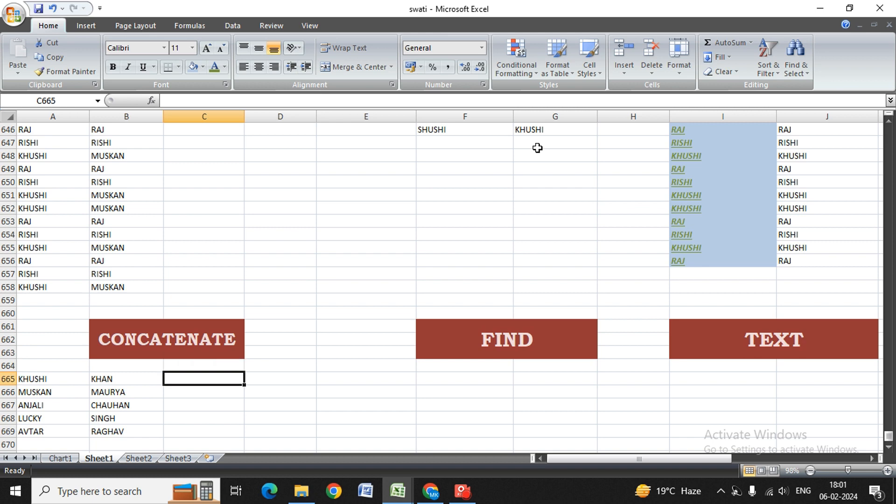
pyautogui.write('=CON')
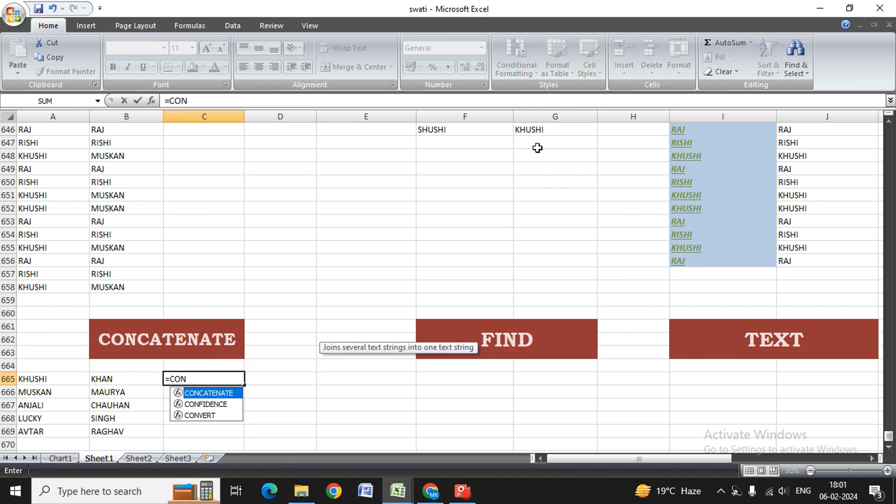
pyautogui.press('Tab')
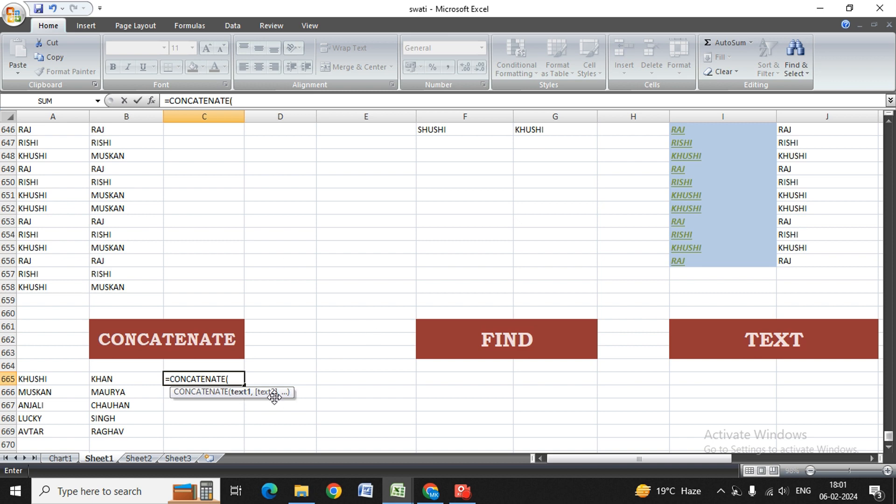
pyautogui.press('Left')
pyautogui.press('Left')
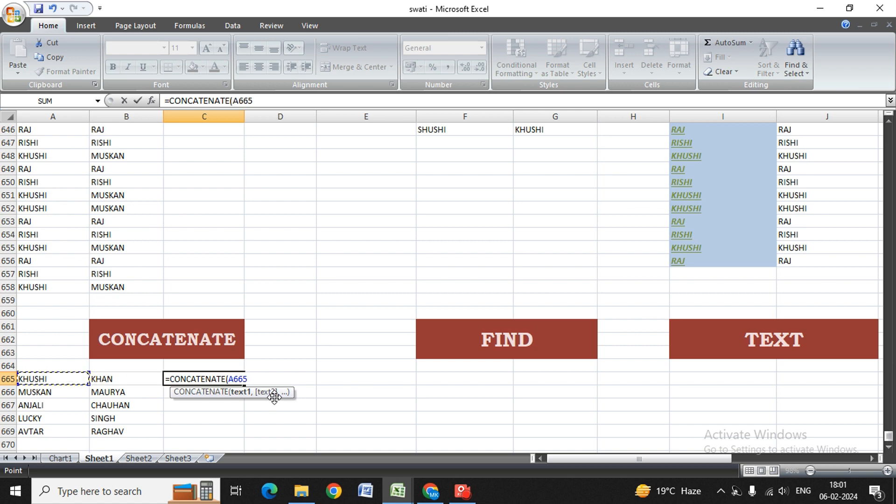
pyautogui.write(',')
pyautogui.press('Left')
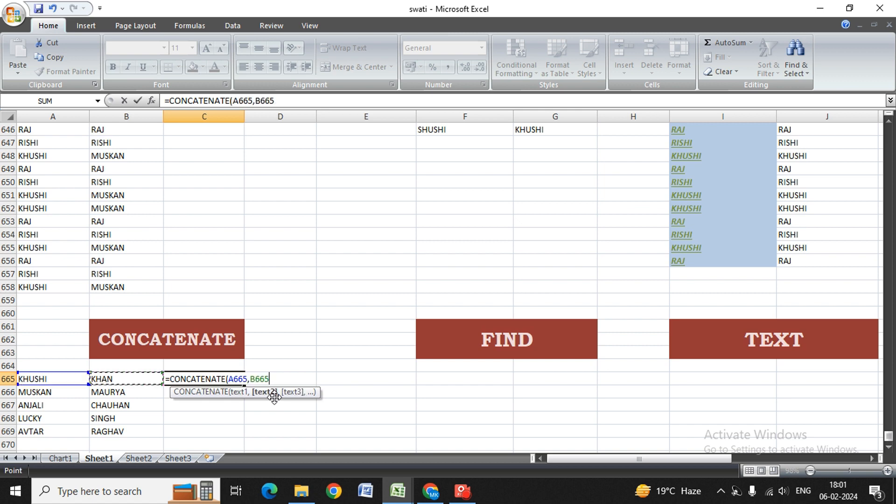
pyautogui.write(')')
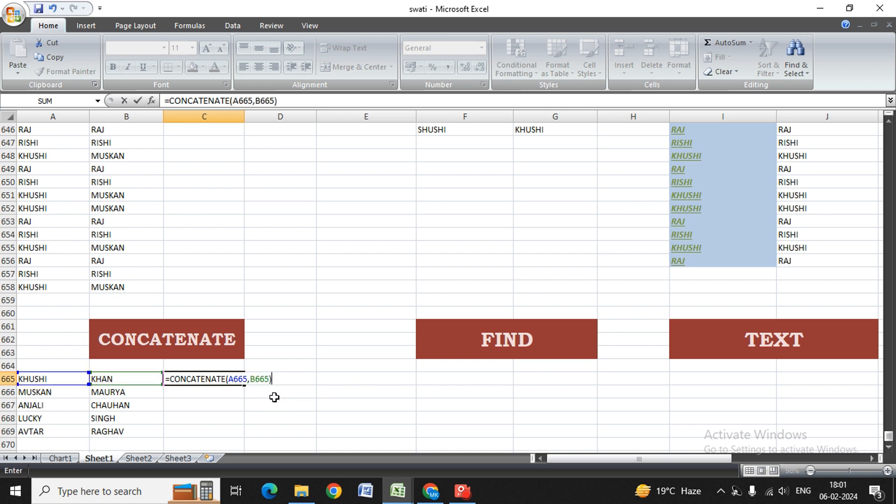
pyautogui.press('Return')
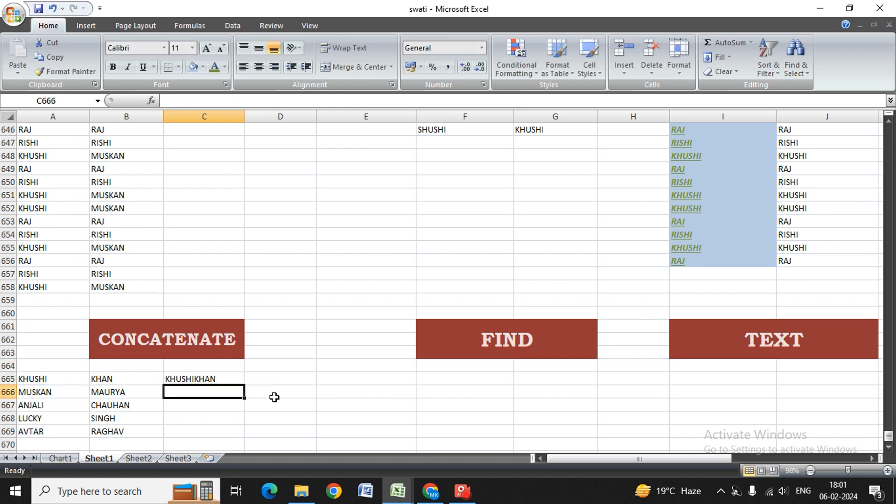
# Step: Edit the CONCATENATE formula in C665 to add a quoted blank-space argument between A665 and B665
pyautogui.press('Up')
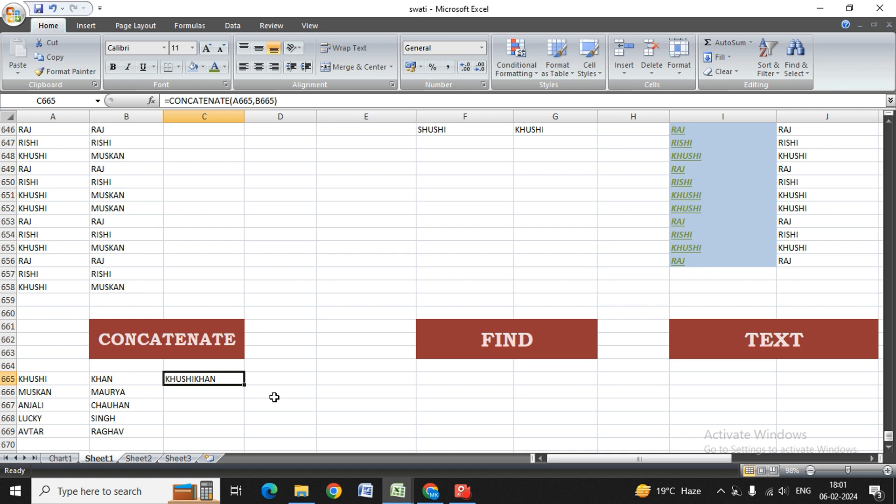
pyautogui.press('F2')
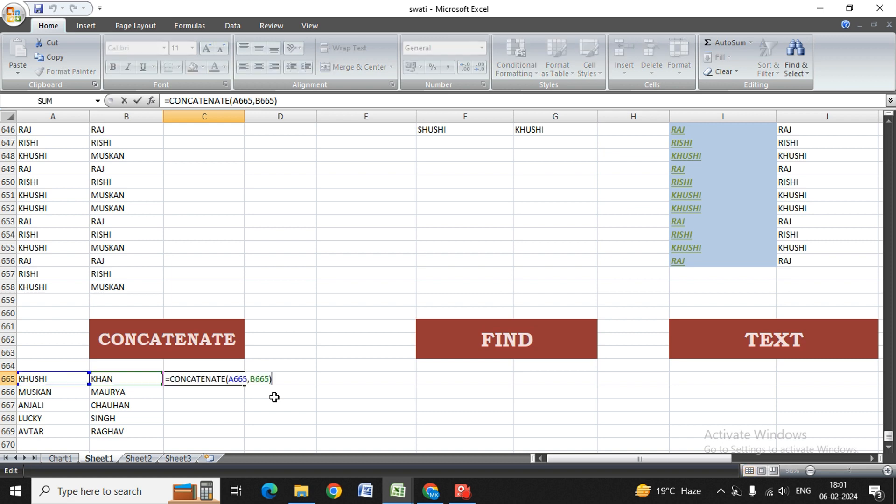
pyautogui.press('BackSpace')
pyautogui.press('BackSpace')
pyautogui.press('BackSpace')
pyautogui.press('BackSpace')
pyautogui.press('BackSpace')
pyautogui.press('BackSpace')
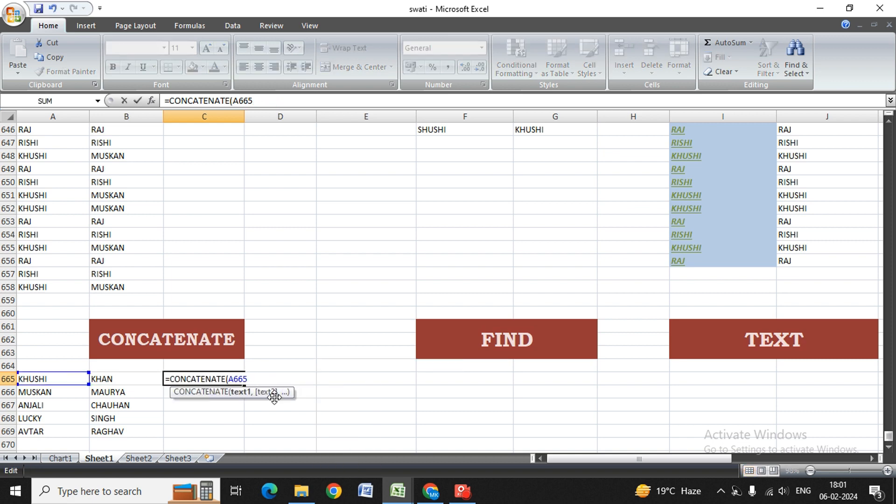
pyautogui.write(',"')
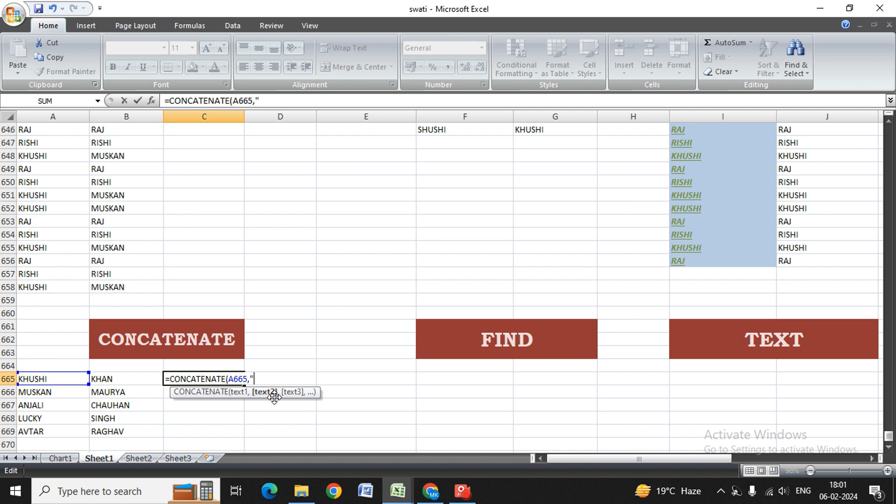
pyautogui.write(' ",')
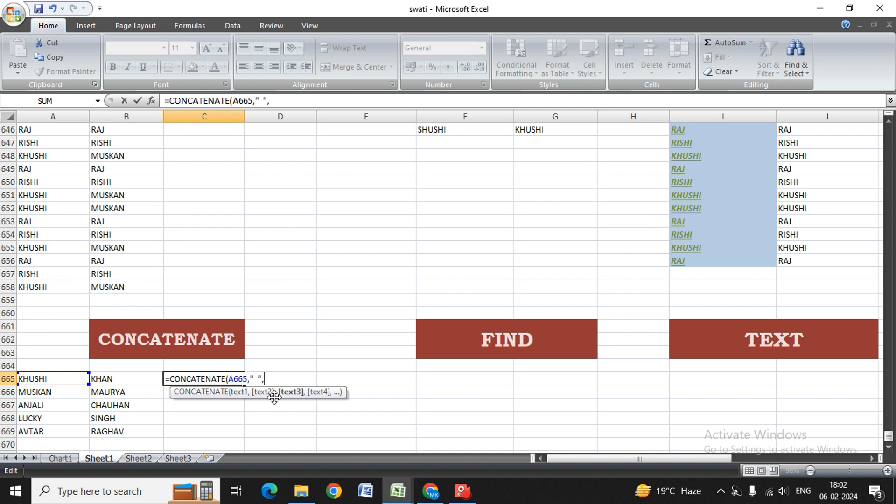
pyautogui.press('Left')
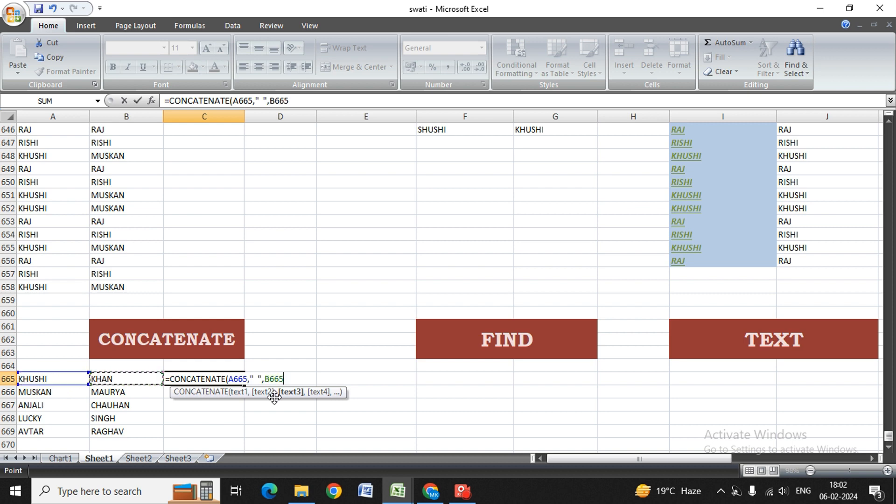
pyautogui.write(')')
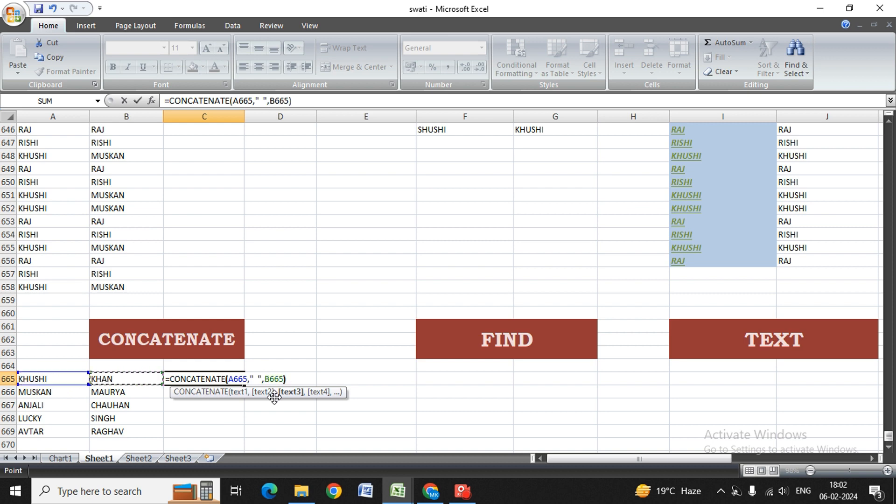
pyautogui.press('Return')
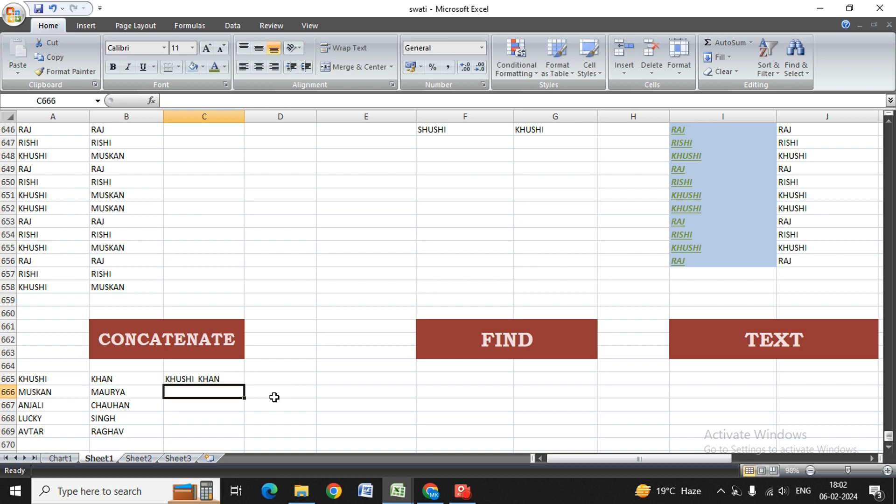
# Step: Fill the CONCATENATE formula from C665 down through C669
pyautogui.press('Up')
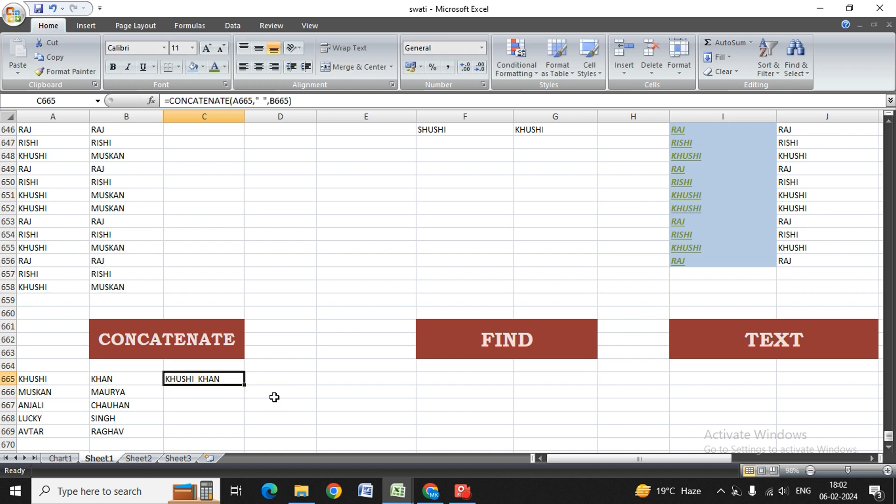
pyautogui.press('Down')
pyautogui.press('Up')
pyautogui.hotkey('shift', 'Down')
pyautogui.hotkey('shift', 'Down')
pyautogui.hotkey('shift', 'Down')
pyautogui.hotkey('shift', 'Down')
pyautogui.hotkey('ctrl', 'd')
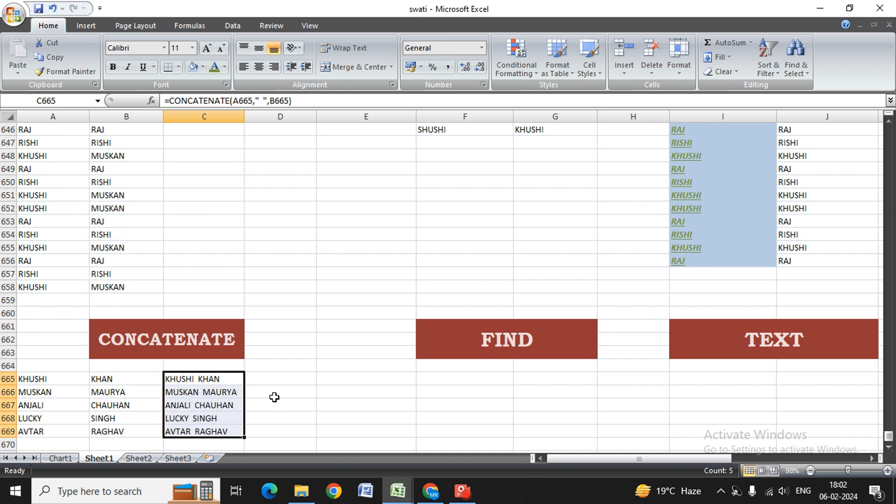
pyautogui.press('Right')
pyautogui.press('Right')
pyautogui.press('Down')
pyautogui.press('Down')
pyautogui.press('Down')
pyautogui.press('Down')
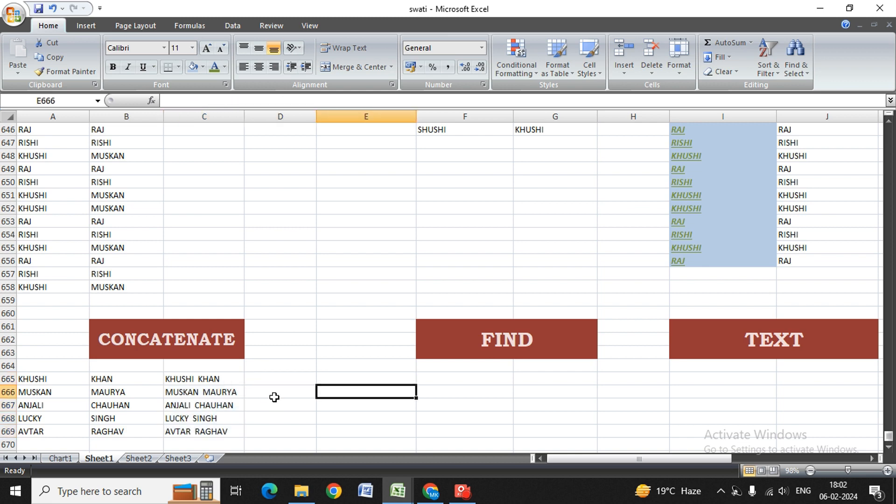
pyautogui.press('Left')
pyautogui.press('Up')
pyautogui.press('Up')
pyautogui.press('Right')
pyautogui.press('Right')
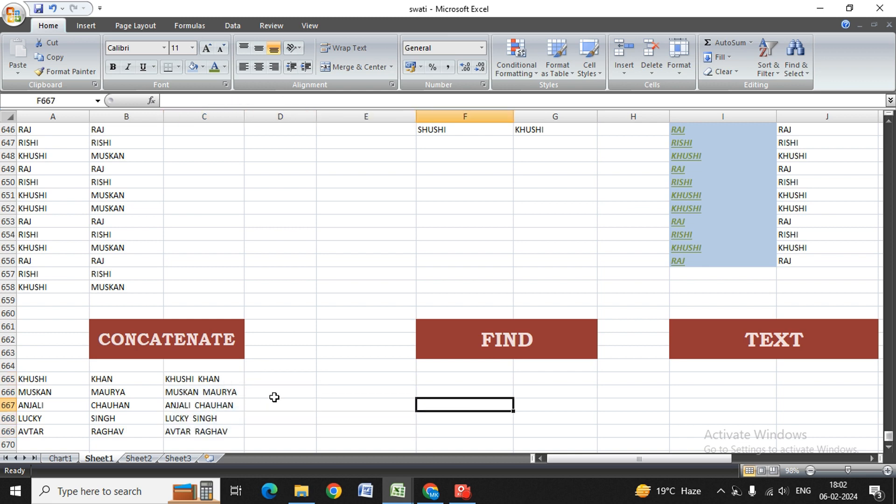
pyautogui.press('Right')
pyautogui.press('Left')
pyautogui.press('Up')
pyautogui.press('Left')
pyautogui.press('Left')
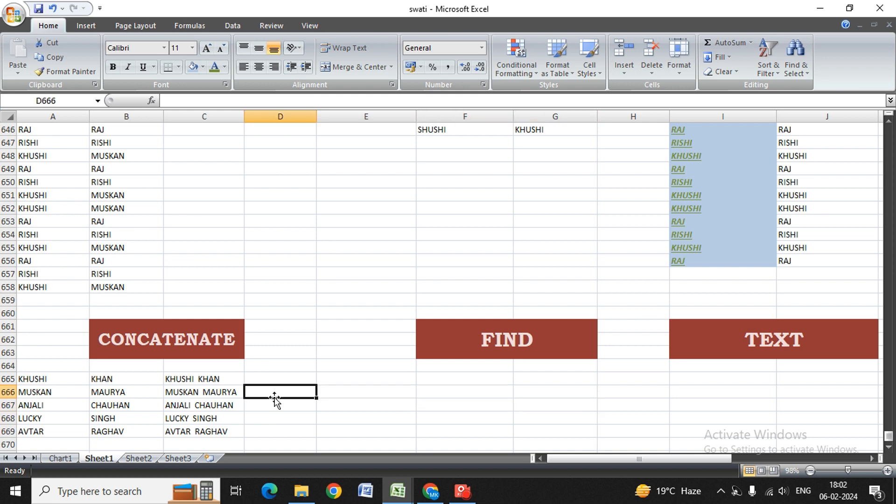
# Step: Copy the five first names in A665:A669 into F665:F669 below the FIND heading
pyautogui.press('Left')
pyautogui.press('Left')
pyautogui.press('Left')
pyautogui.press('Up')
pyautogui.hotkey('shift', 'Down')
pyautogui.hotkey('shift', 'Down')
pyautogui.hotkey('shift', 'Down')
pyautogui.hotkey('shift', 'Down')
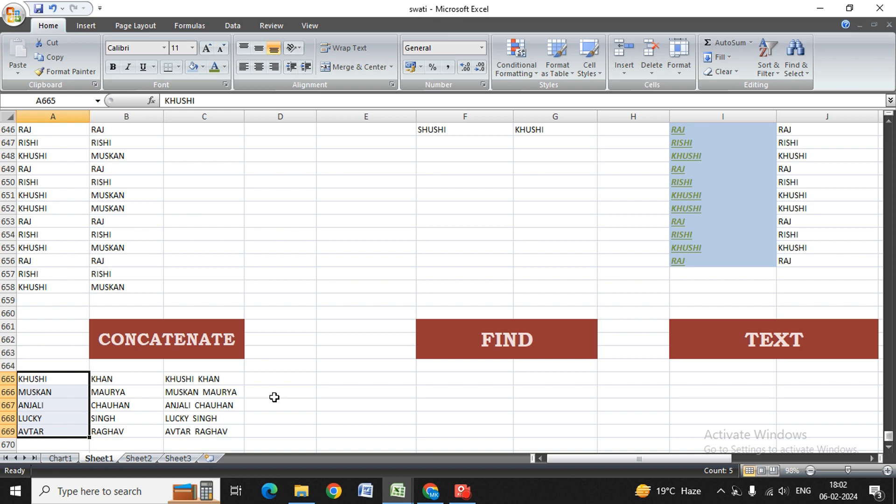
pyautogui.hotkey('ctrl', 'c')
pyautogui.press('Right')
pyautogui.press('Right')
pyautogui.press('Right')
pyautogui.press('Right')
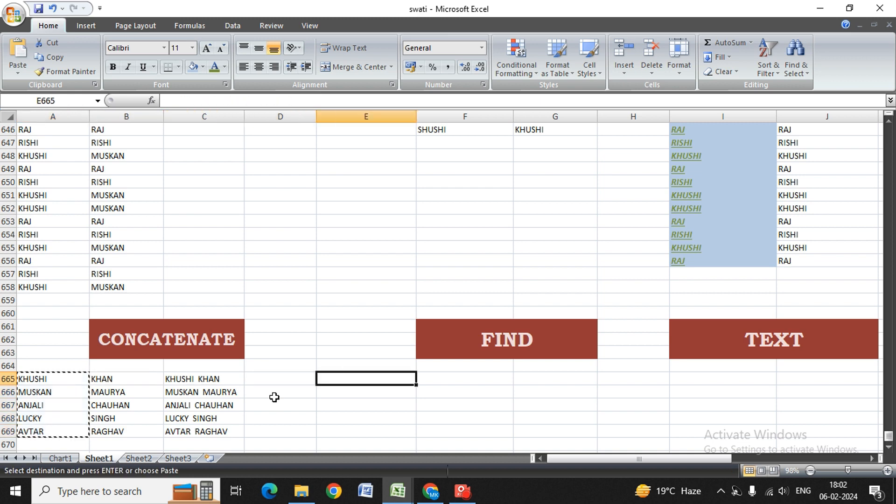
pyautogui.press('Right')
pyautogui.press('Return')
pyautogui.press('Right')
pyautogui.press('Left')
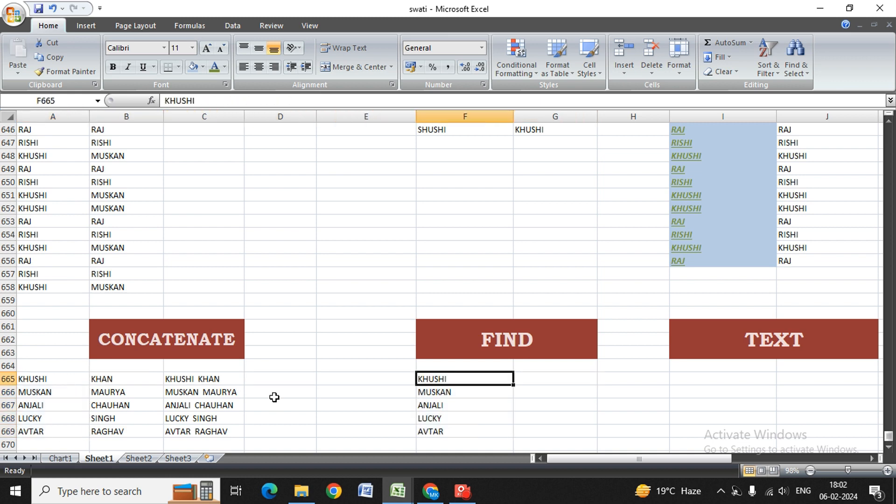
# Step: Enter =FIND("H",F665) in G665 to locate the letter H in the first name beside it
pyautogui.press('Right')
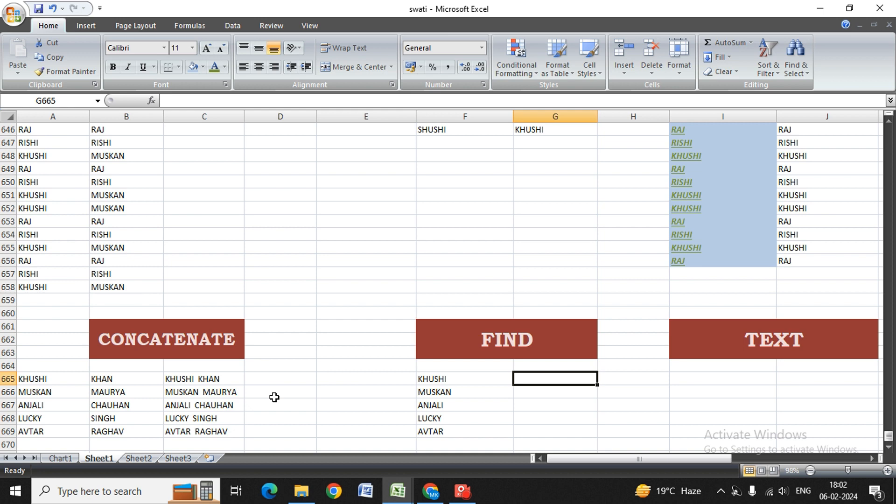
pyautogui.press('Left')
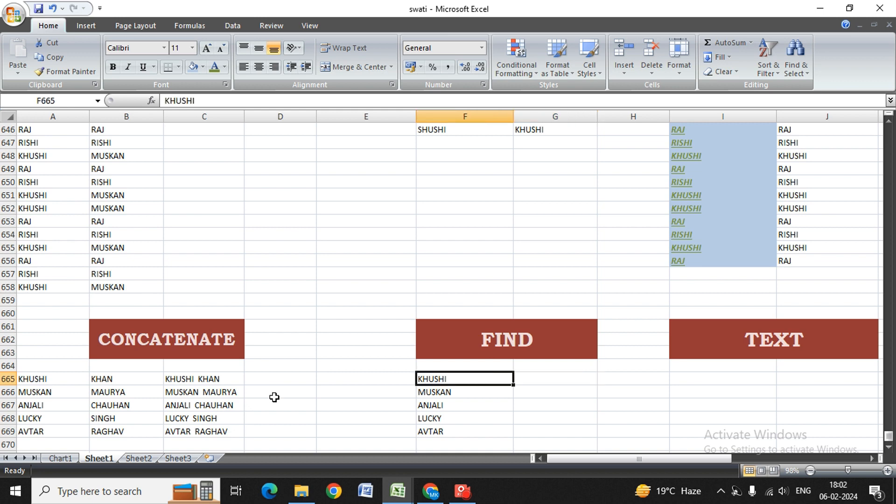
pyautogui.press('Right')
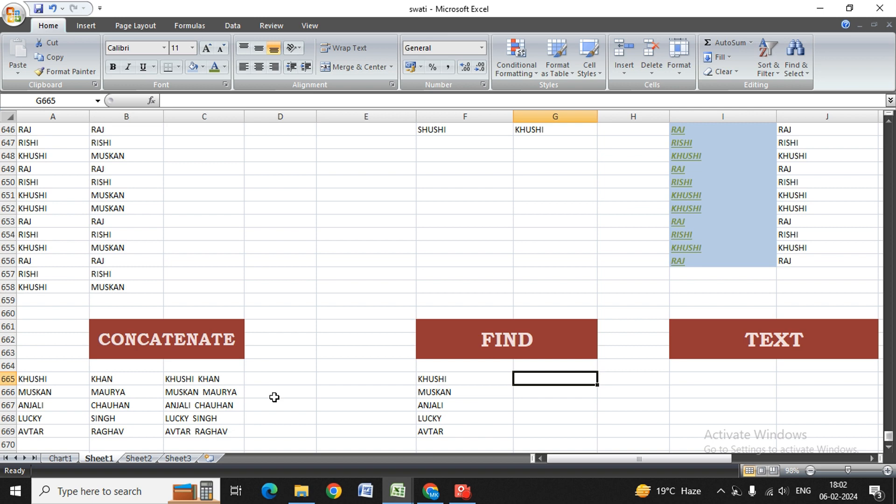
pyautogui.write('=')
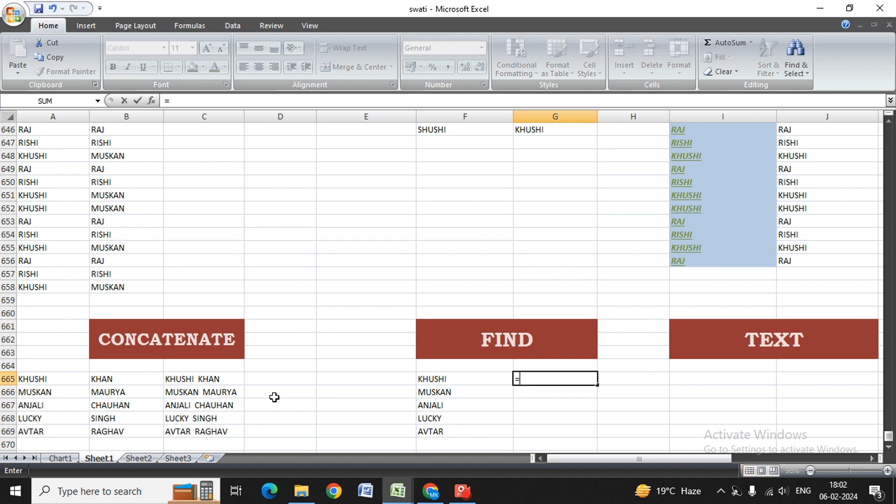
pyautogui.write('FIND(')
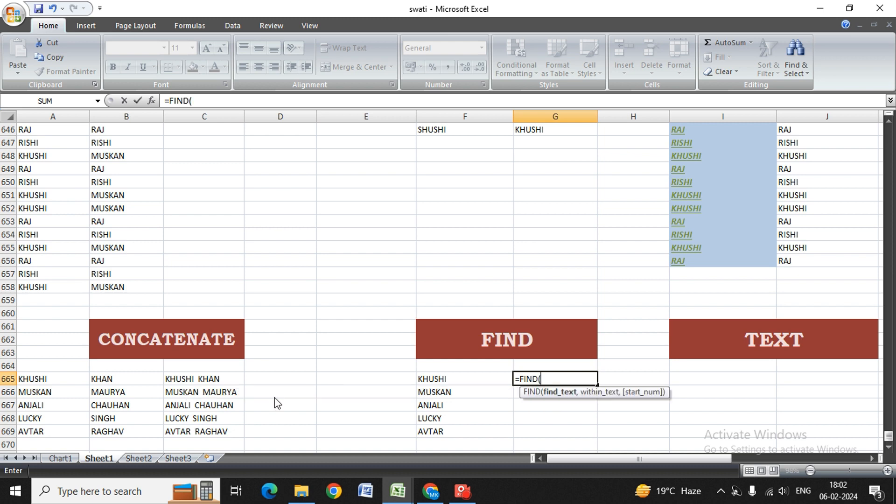
pyautogui.write('"H",')
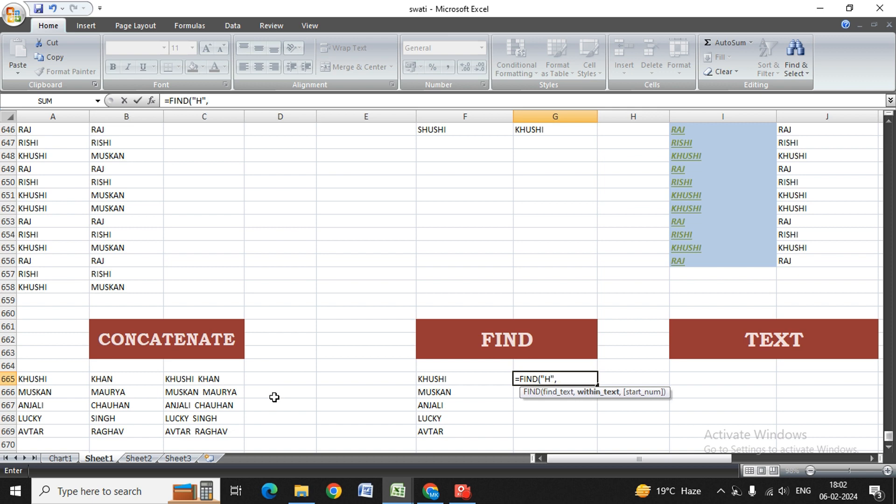
pyautogui.press('Left')
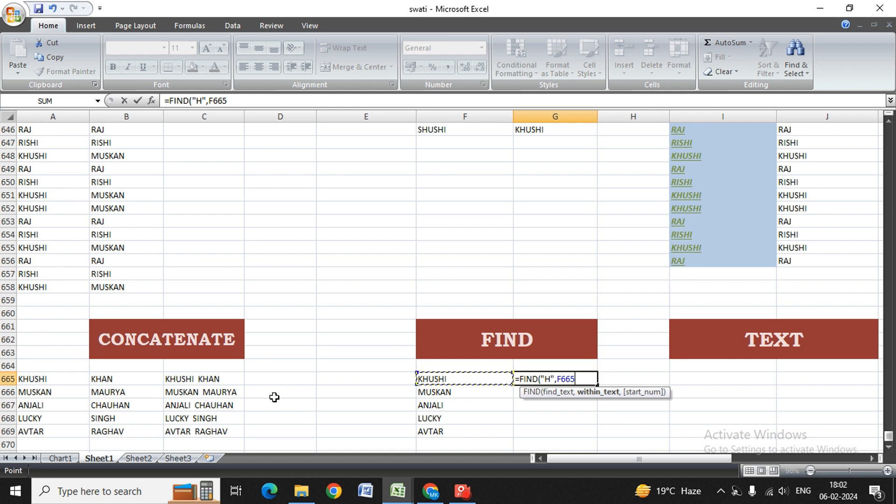
pyautogui.write(')')
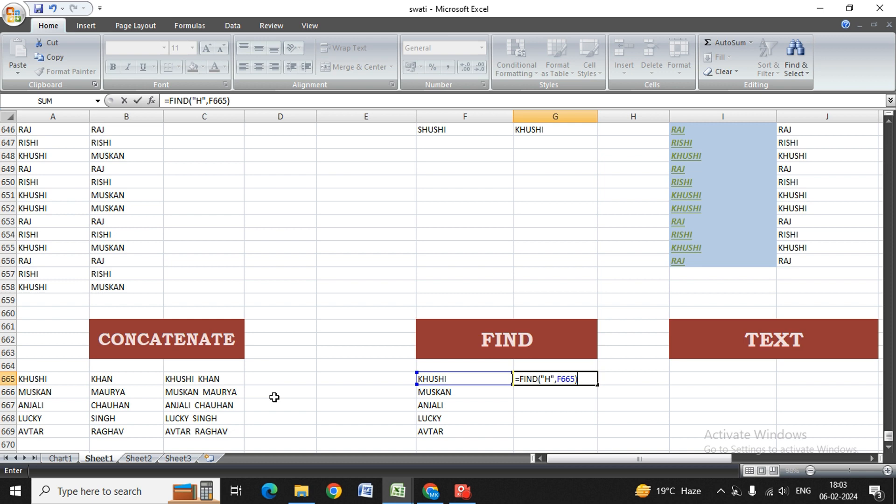
pyautogui.press('Return')
pyautogui.press('Up')
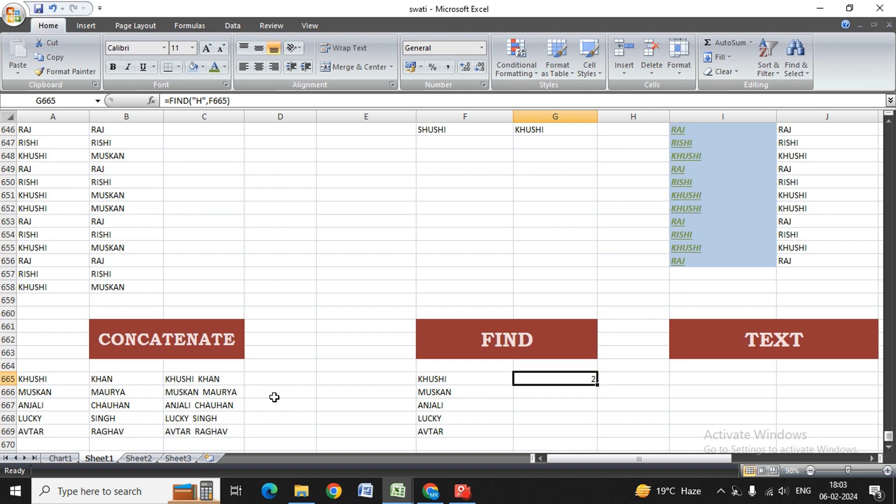
pyautogui.press('Right')
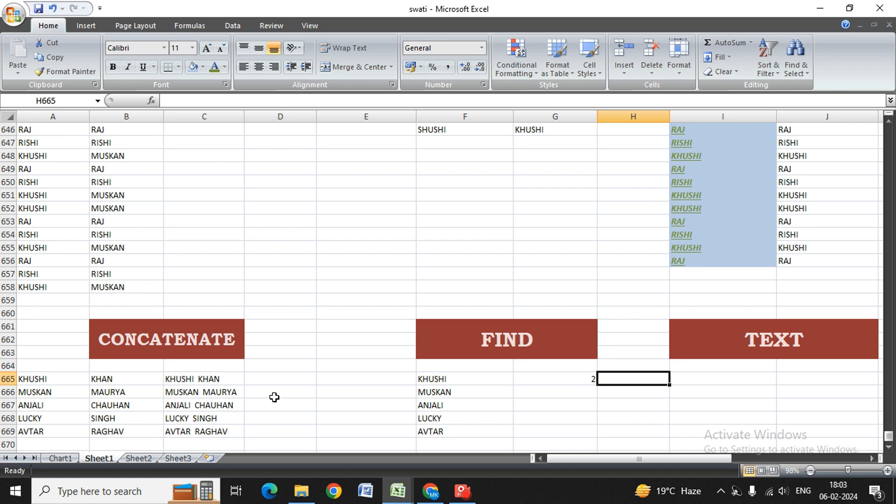
pyautogui.press('Left')
pyautogui.press('Left')
pyautogui.press('Left')
pyautogui.press('Left')
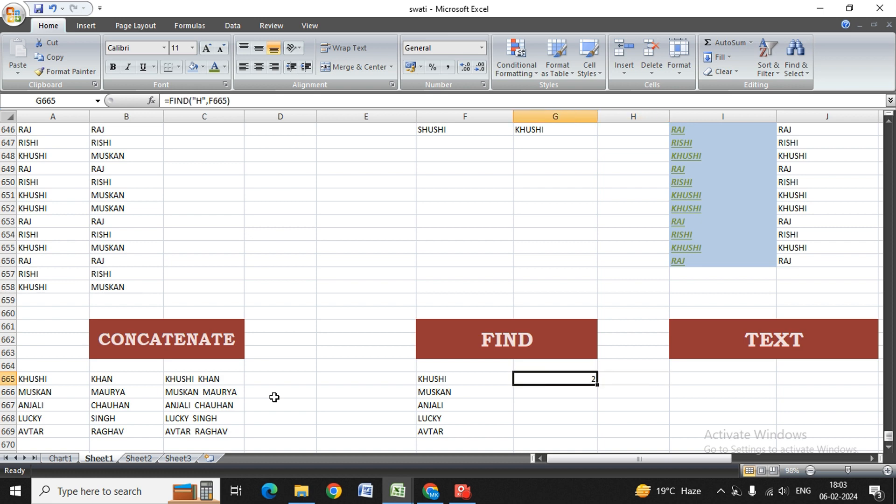
pyautogui.press('Right')
pyautogui.press('Right')
pyautogui.press('Right')
pyautogui.press('Right')
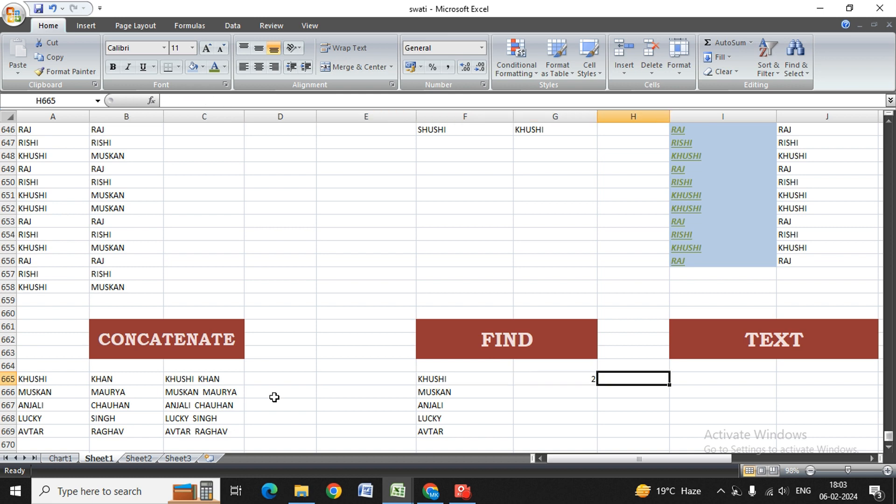
# Step: Enter =FIND("H",F665,2+1) in H665 to locate the second H in the first name in F665
pyautogui.write('=FIND(')
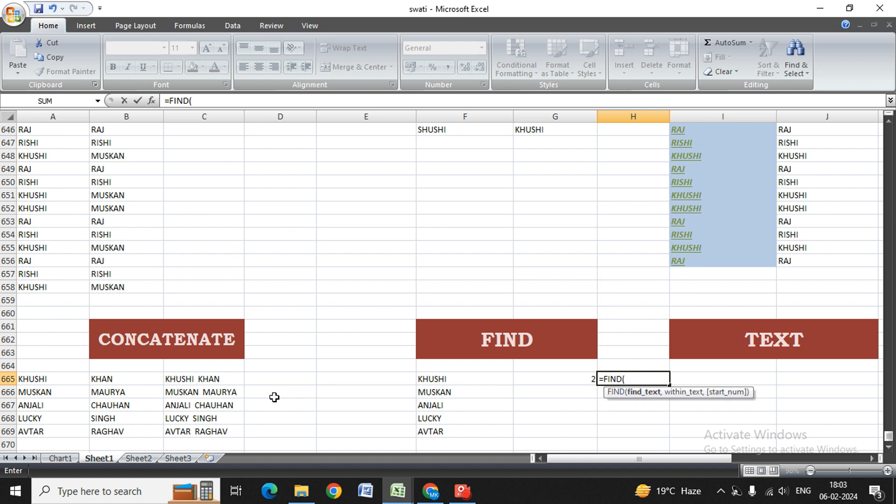
pyautogui.write('"H",')
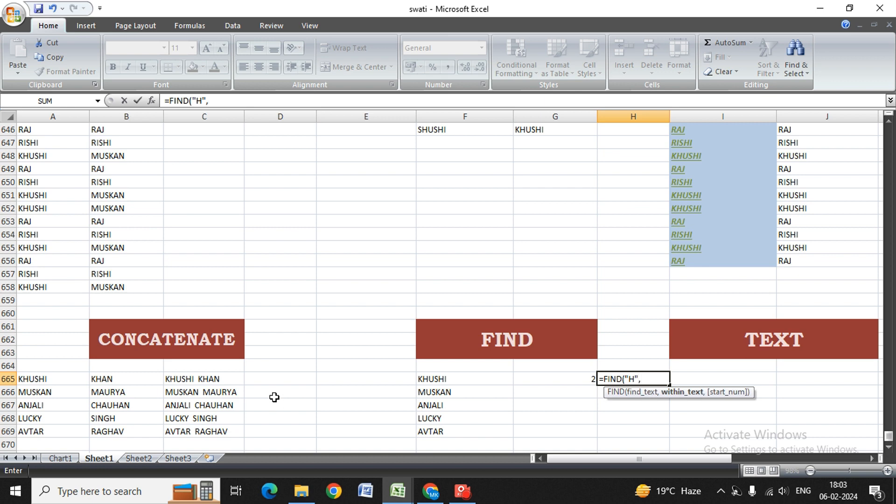
pyautogui.press('Left')
pyautogui.press('Left')
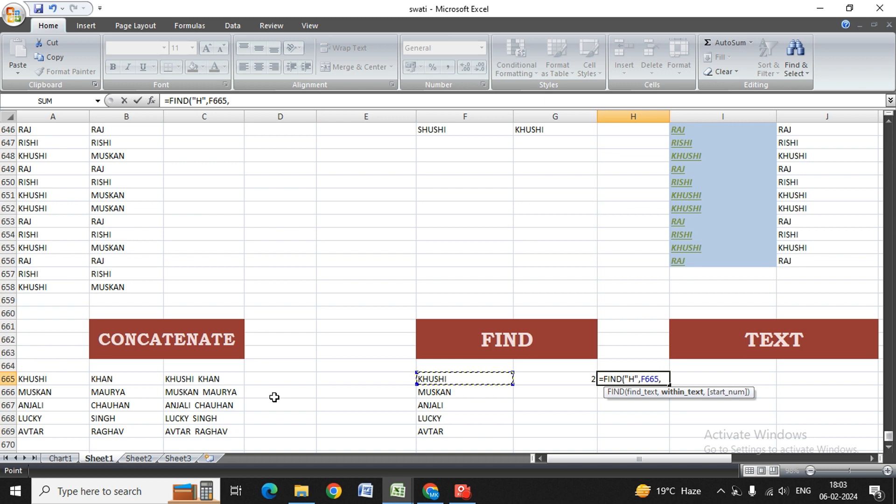
pyautogui.write(',')
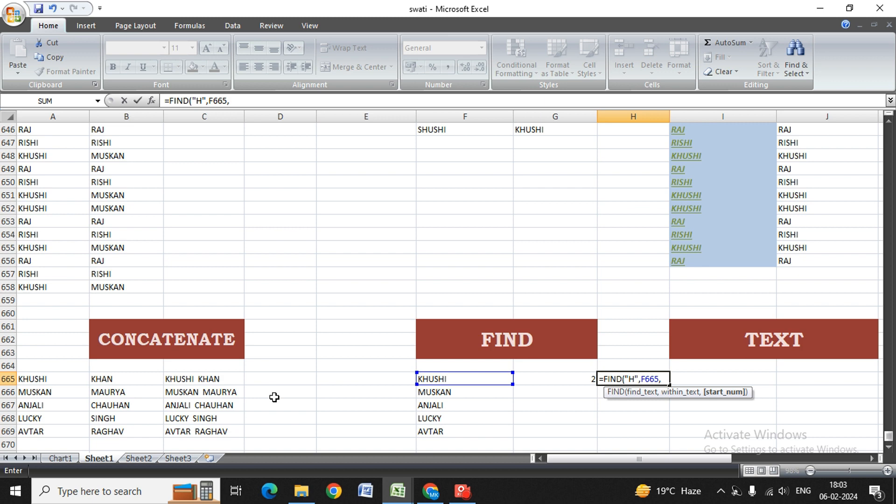
pyautogui.write('2+1)')
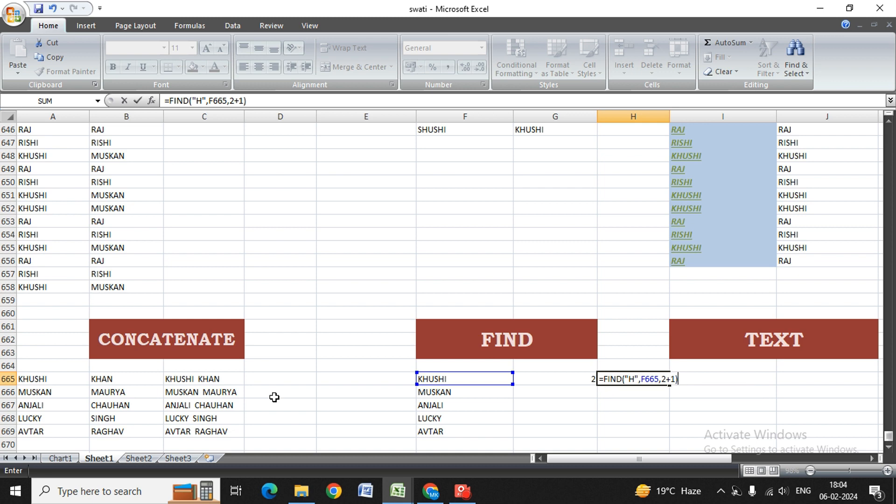
pyautogui.press('Return')
# Step: Compare the FIND formulas in G665 and H665 against the first name in F665
pyautogui.press('Right')
pyautogui.press('Left')
pyautogui.press('Left')
pyautogui.press('Left')
pyautogui.press('Left')
pyautogui.press('Up')
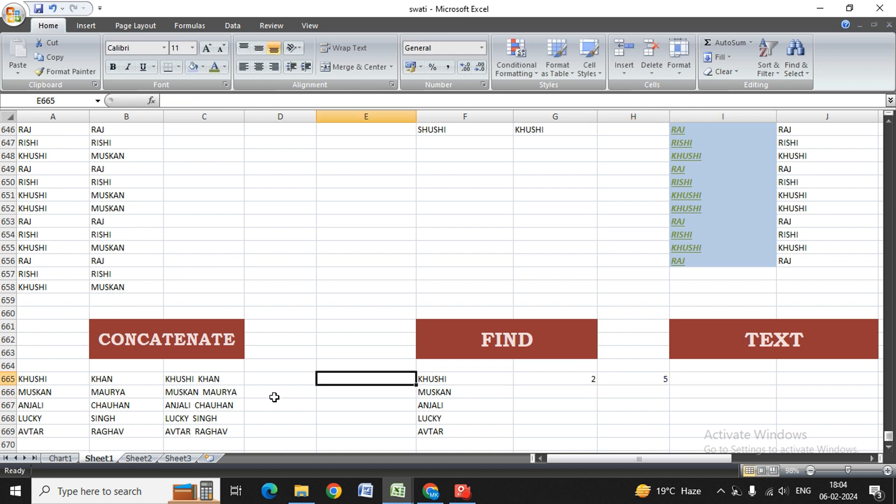
pyautogui.press('Right')
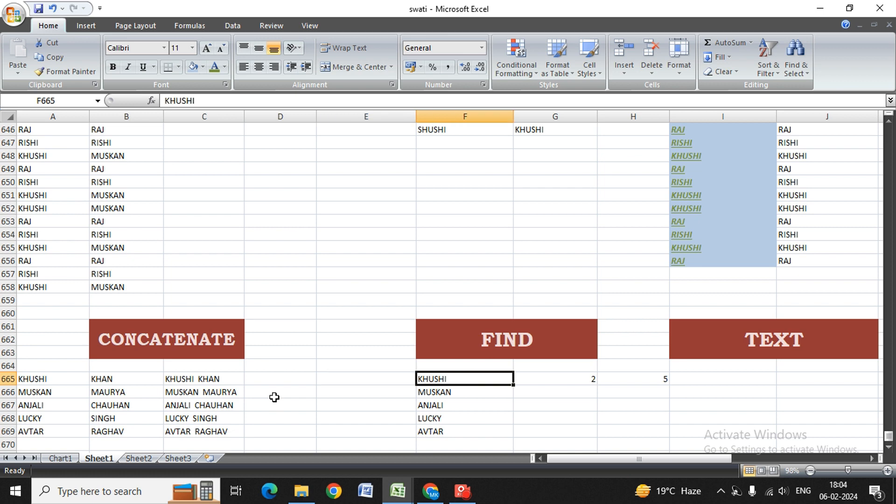
pyautogui.press('Right')
pyautogui.press('Right')
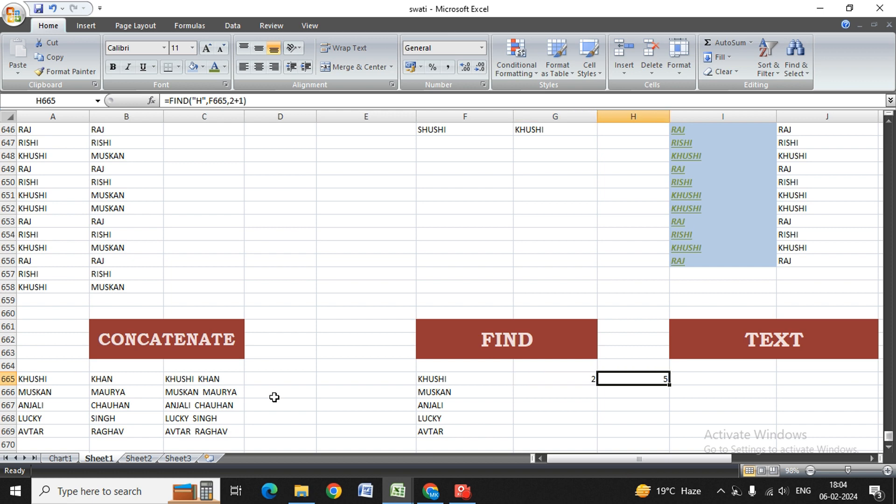
pyautogui.press('Left')
pyautogui.press('Right')
pyautogui.press('Left')
pyautogui.press('Left')
pyautogui.press('Right')
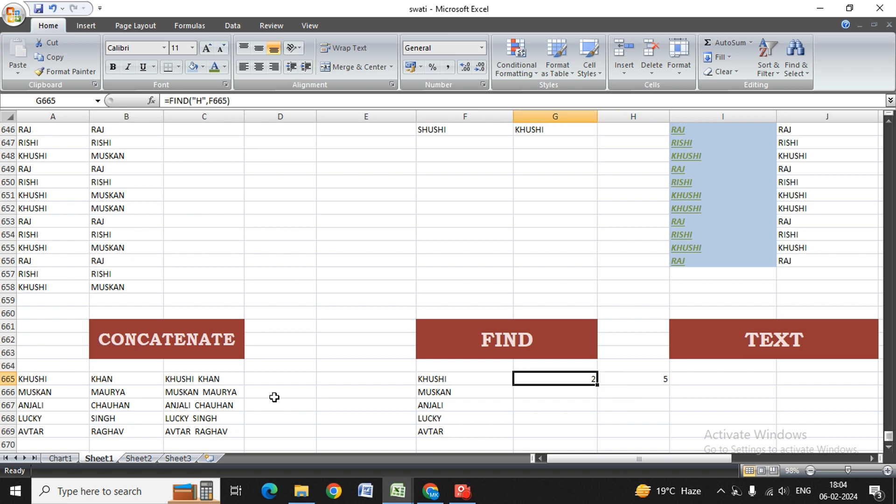
pyautogui.press('Down')
pyautogui.press('Left')
pyautogui.press('Down')
pyautogui.press('Down')
pyautogui.press('Up')
pyautogui.press('Right')
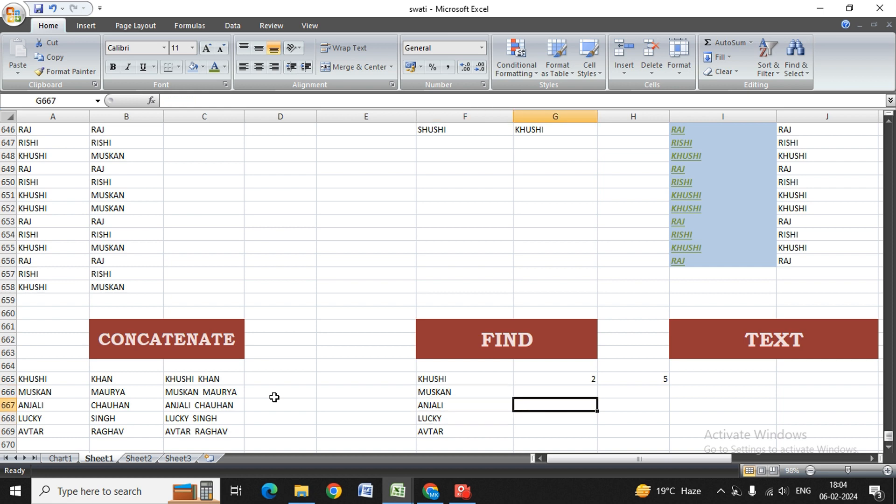
pyautogui.press('Up')
pyautogui.press('Left')
pyautogui.press('Left')
pyautogui.press('Down')
pyautogui.press('Down')
pyautogui.press('Right')
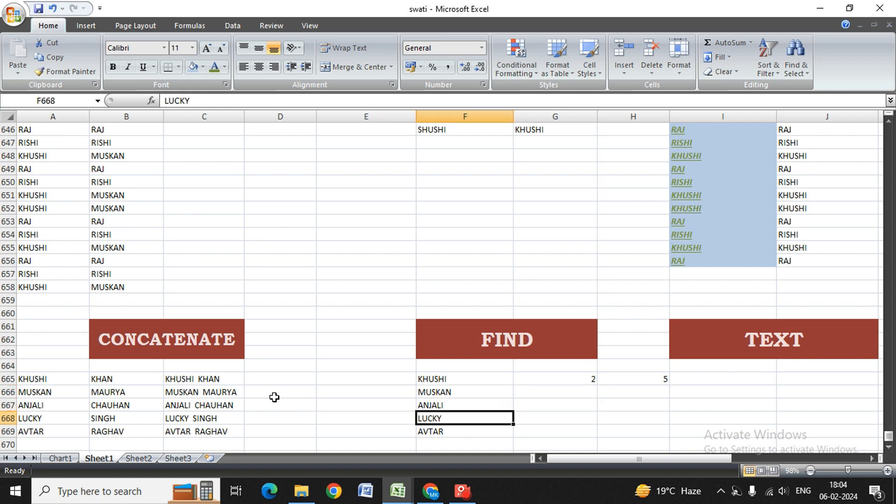
# Step: Enter =FIND("A",F667) in G667 to locate the first A in the name beside it
pyautogui.press('Up')
pyautogui.press('Up')
pyautogui.press('Down')
pyautogui.press('Right')
pyautogui.write('=')
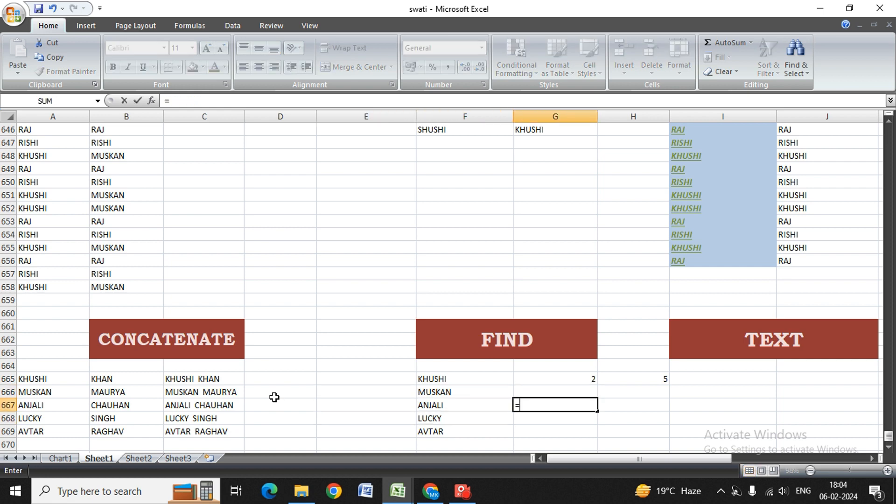
pyautogui.write('FIN')
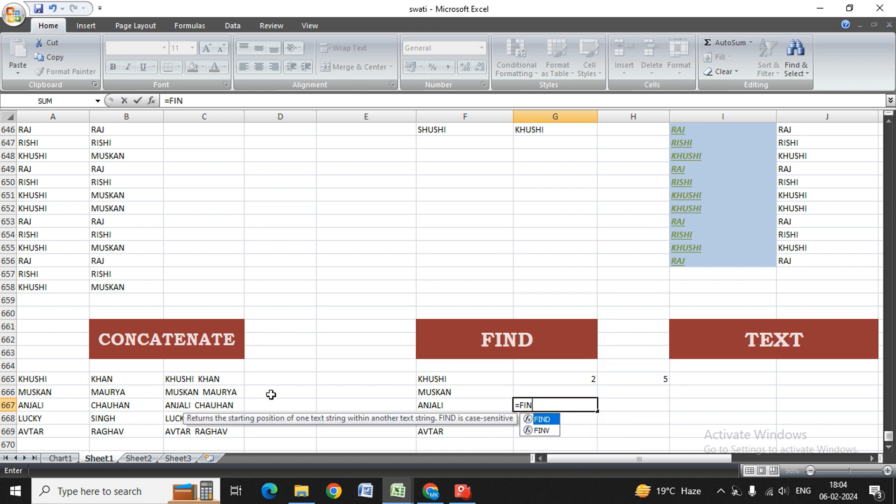
pyautogui.write('D(')
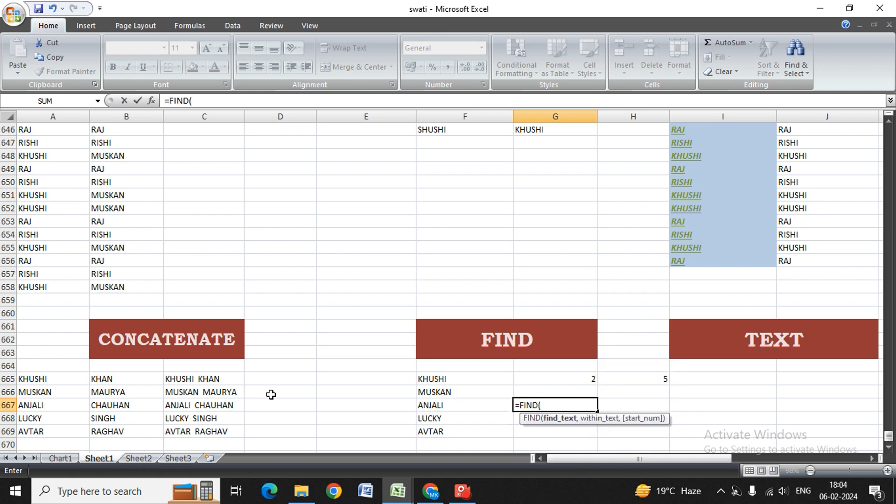
pyautogui.press('Left')
pyautogui.press('Right')
pyautogui.press('BackSpace')
pyautogui.press('BackSpace')
pyautogui.press('BackSpace')
pyautogui.press('BackSpace')
pyautogui.press('BackSpace')
pyautogui.write('("A",')
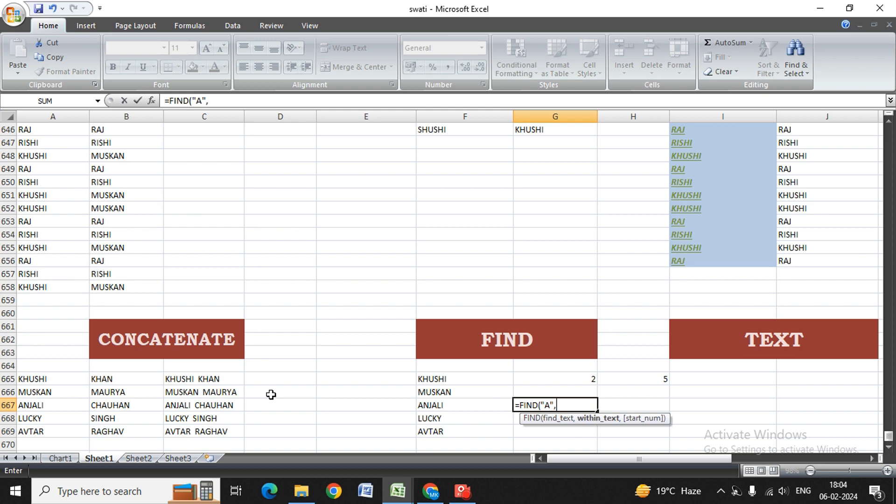
pyautogui.press('Left')
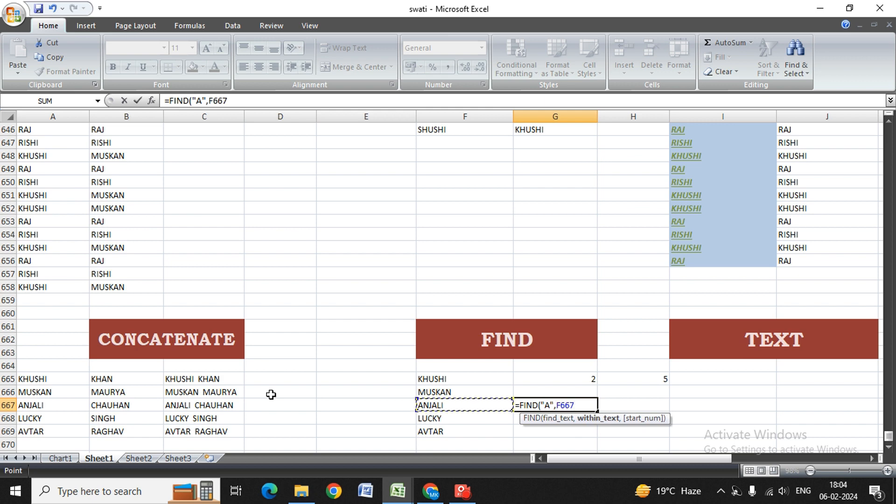
pyautogui.write(')')
pyautogui.press('Return')
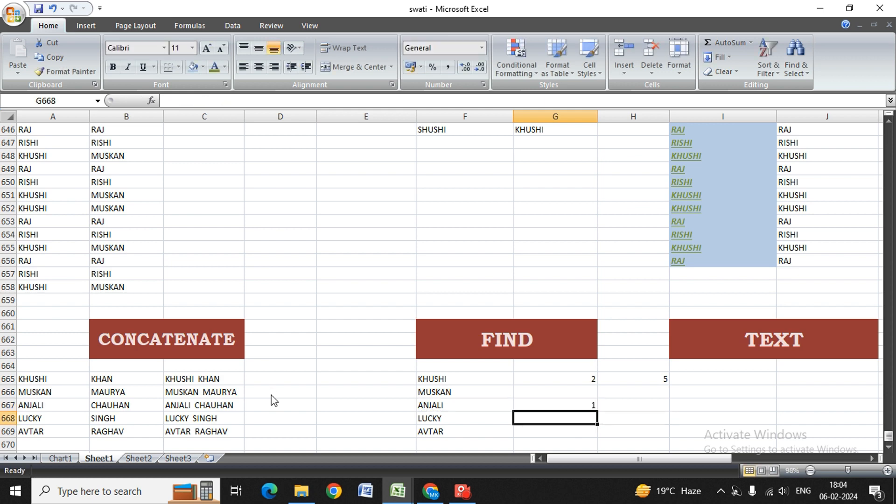
# Step: Enter =FIND("A",F667,1+1) in H667 to locate the second A in the name in F667
pyautogui.press('Up')
pyautogui.press('Right')
pyautogui.write('=')
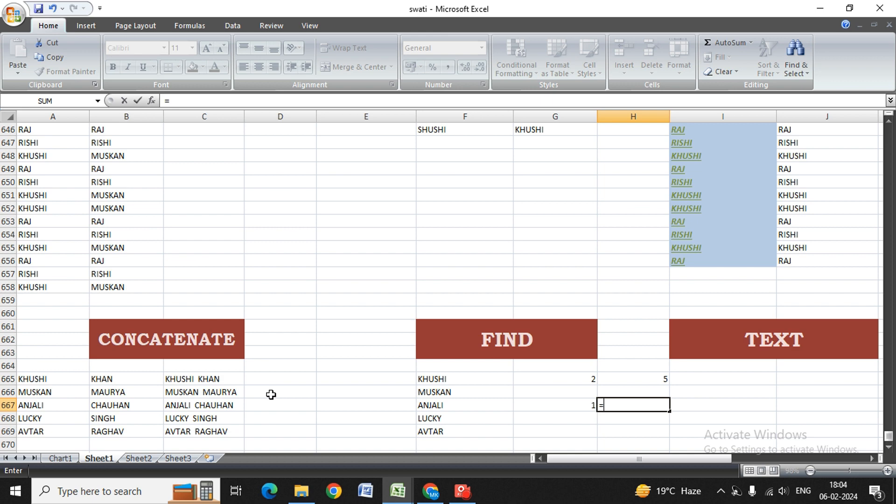
pyautogui.write('FI')
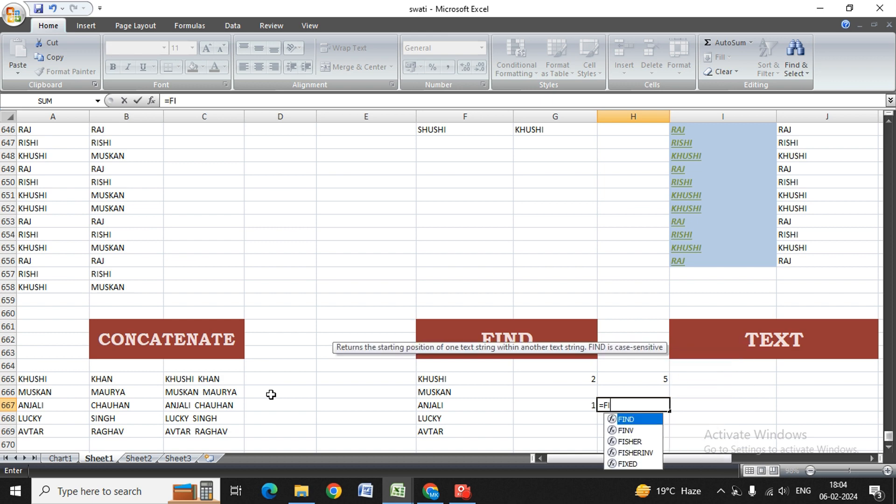
pyautogui.press('Tab')
pyautogui.write('H')
pyautogui.press('BackSpace')
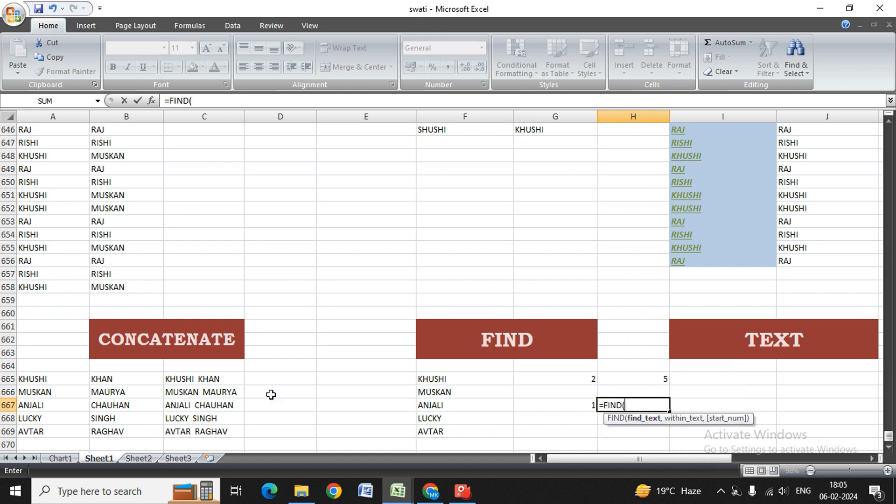
pyautogui.write('"A",')
pyautogui.press('Left')
pyautogui.press('Left')
pyautogui.press('Left')
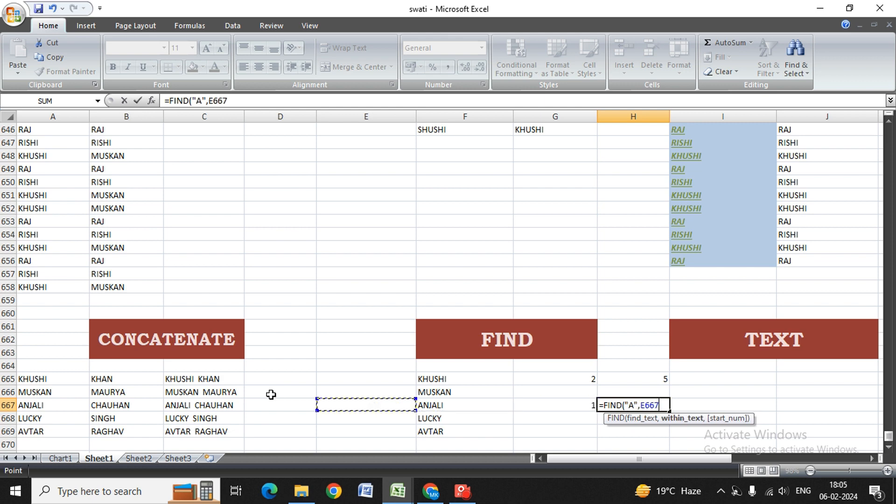
pyautogui.press('Right')
pyautogui.write(',')
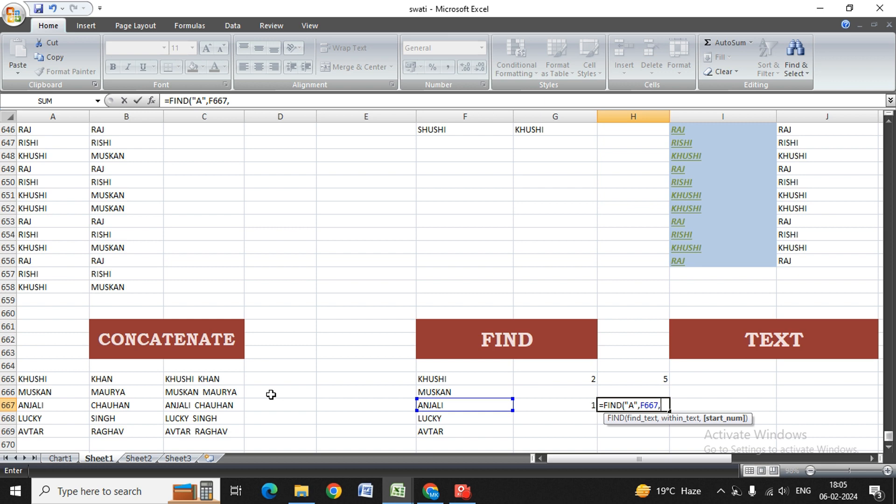
pyautogui.write('1+1)')
pyautogui.press('Return')
pyautogui.press('Up')
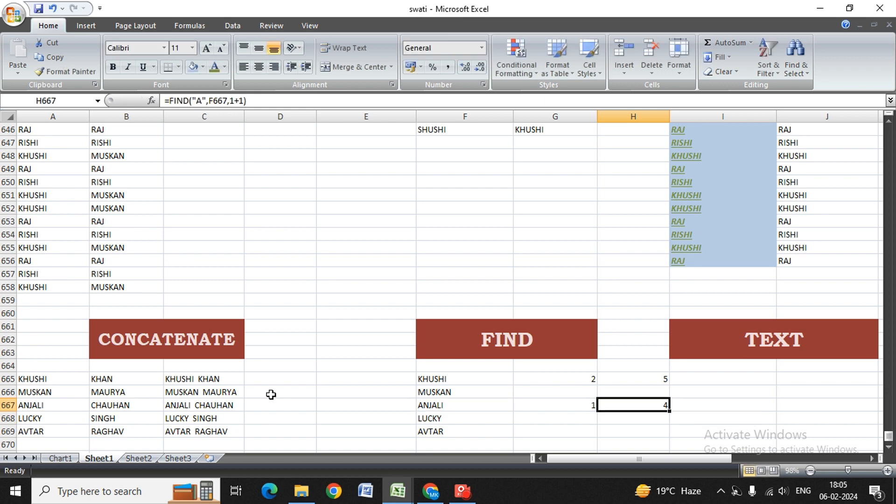
pyautogui.press('Left')
pyautogui.press('Left')
pyautogui.press('Down')
pyautogui.press('Right')
pyautogui.press('Up')
pyautogui.press('Up')
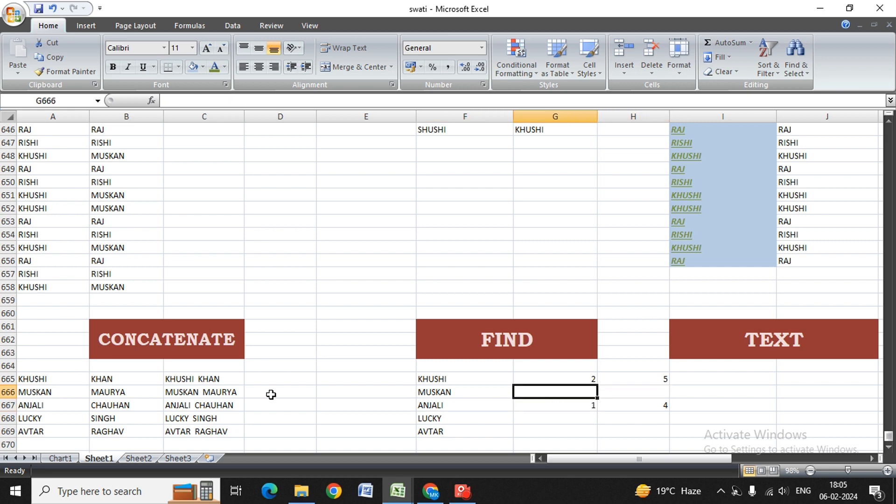
pyautogui.press('Up')
pyautogui.press('Right')
pyautogui.press('Right')
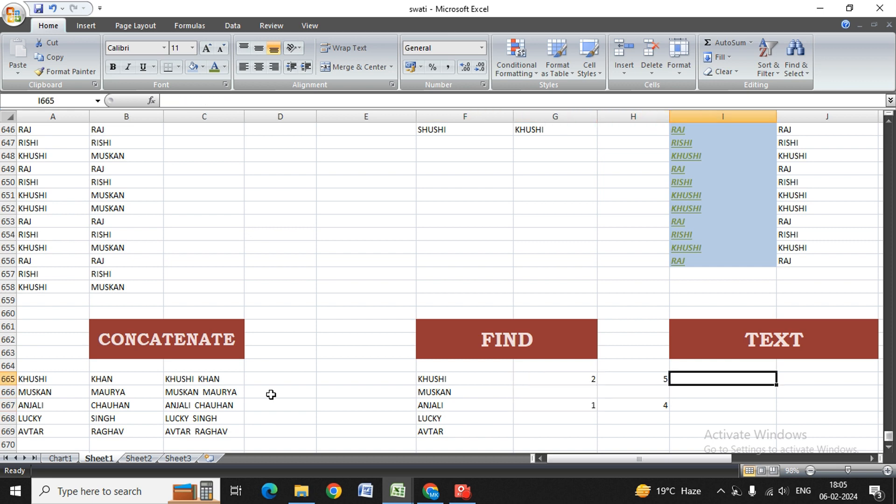
pyautogui.press('Right')
pyautogui.press('Left')
pyautogui.press('Up')
pyautogui.press('Left')
pyautogui.press('Up')
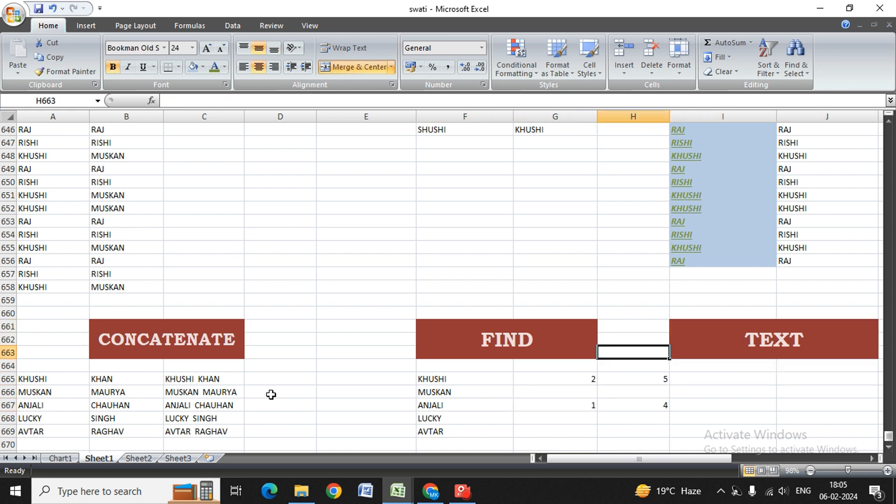
# Step: Enter =TODAY() in I664 directly below the TEXT heading to insert the current date
pyautogui.press('Down')
pyautogui.press('Down')
pyautogui.press('Right')
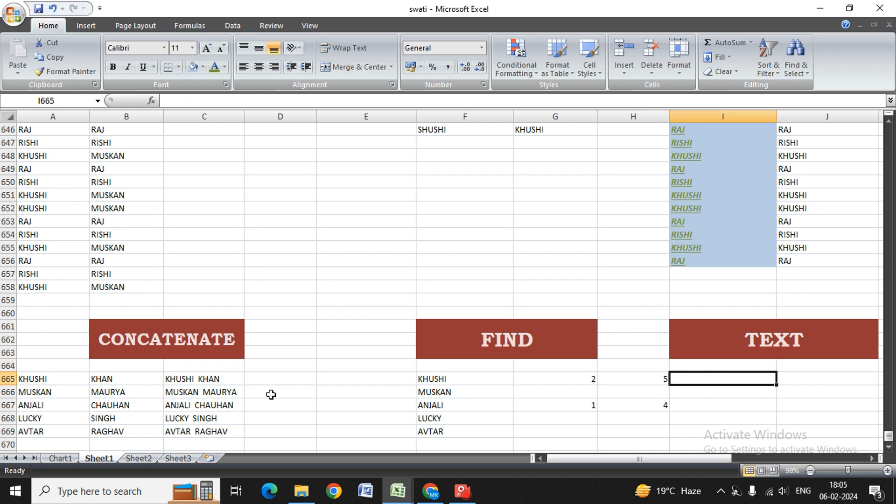
pyautogui.press('Up')
pyautogui.write('=')
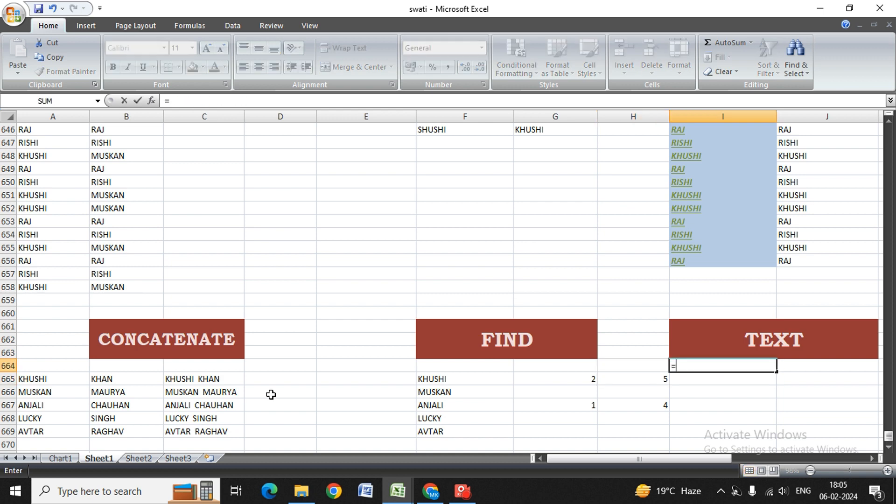
pyautogui.press('BackSpace')
pyautogui.write('=TODAY')
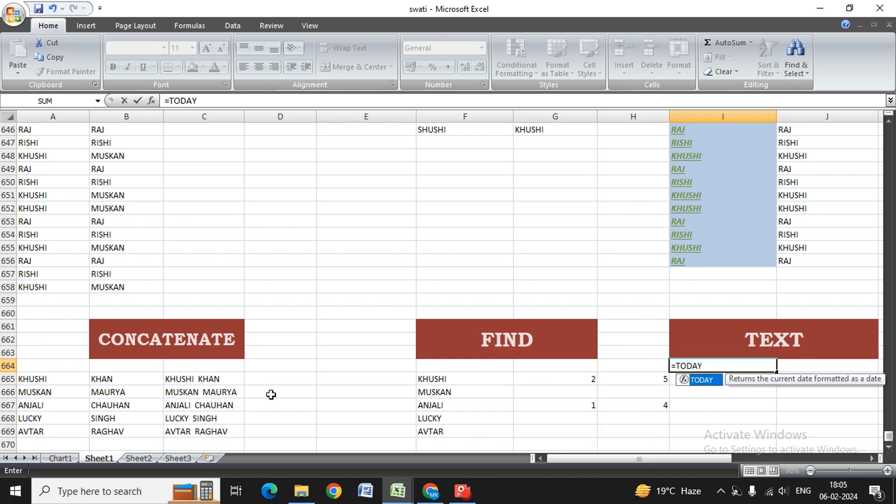
pyautogui.write('()')
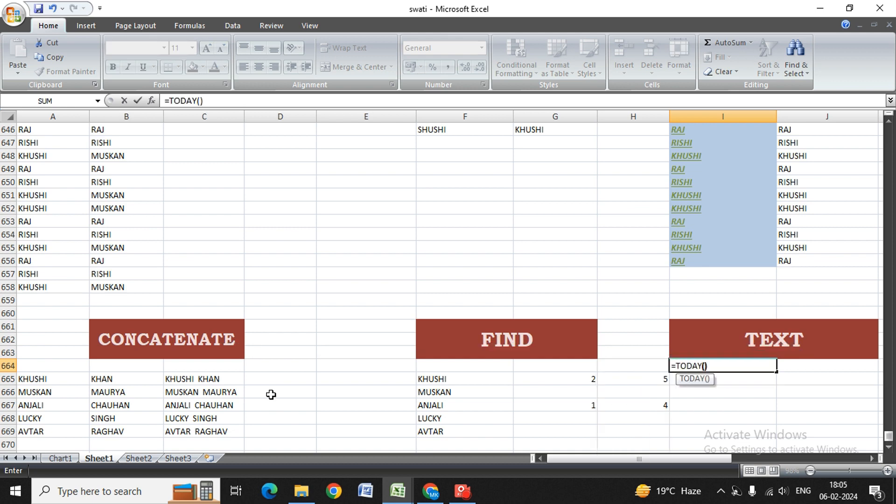
pyautogui.hotkey('ctrl', 'Return')
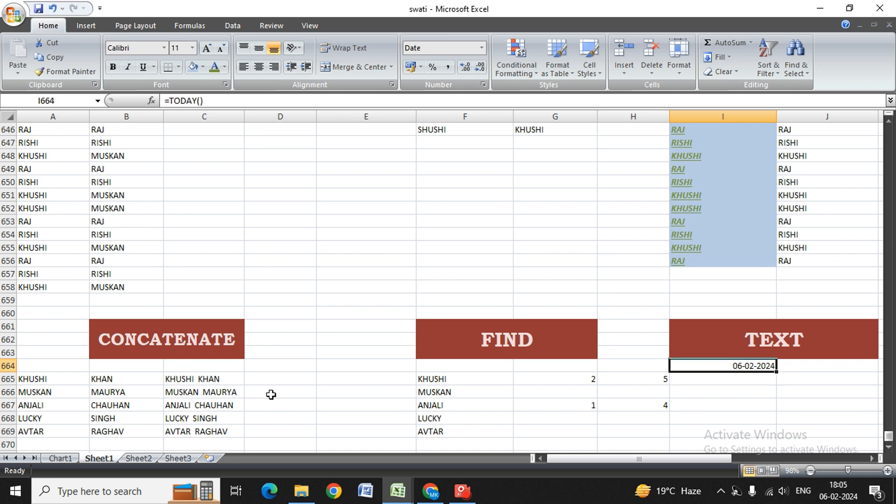
# Step: Try entering =TEXT(I664,DD) in J664, beside the current date, to extract the day
pyautogui.press('Right')
pyautogui.press('Right')
pyautogui.press('Left')
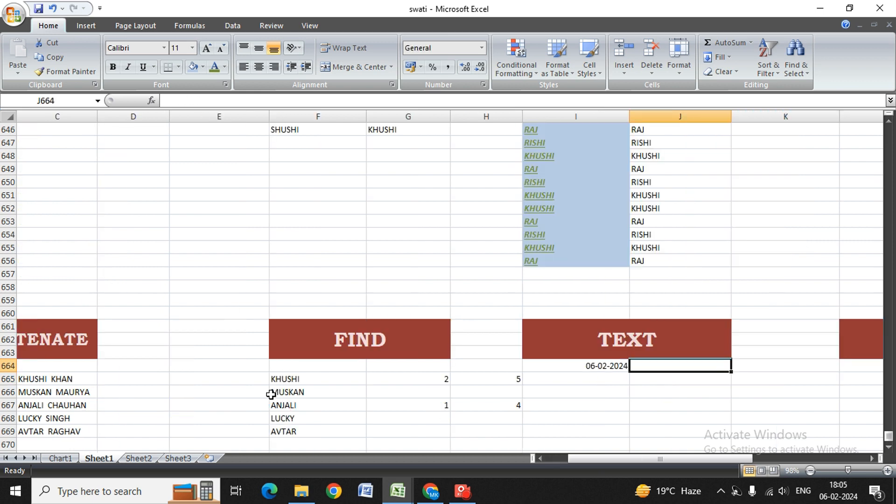
pyautogui.write('=T')
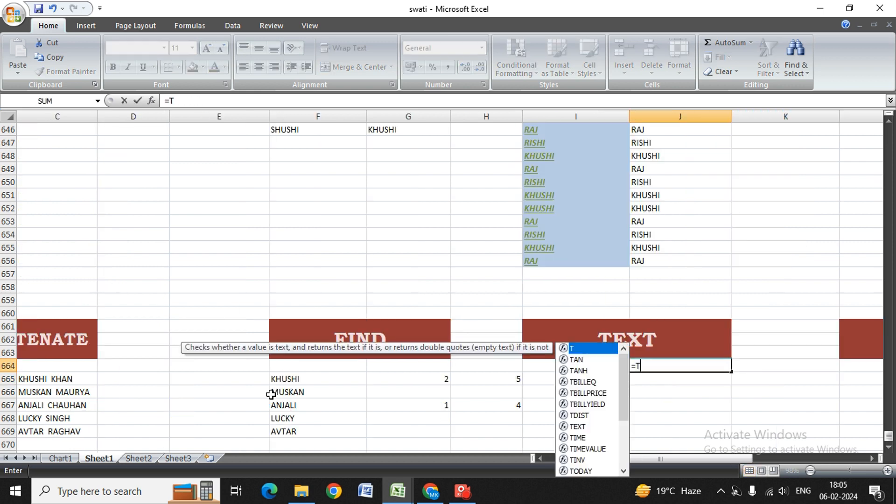
pyautogui.write('EXT(')
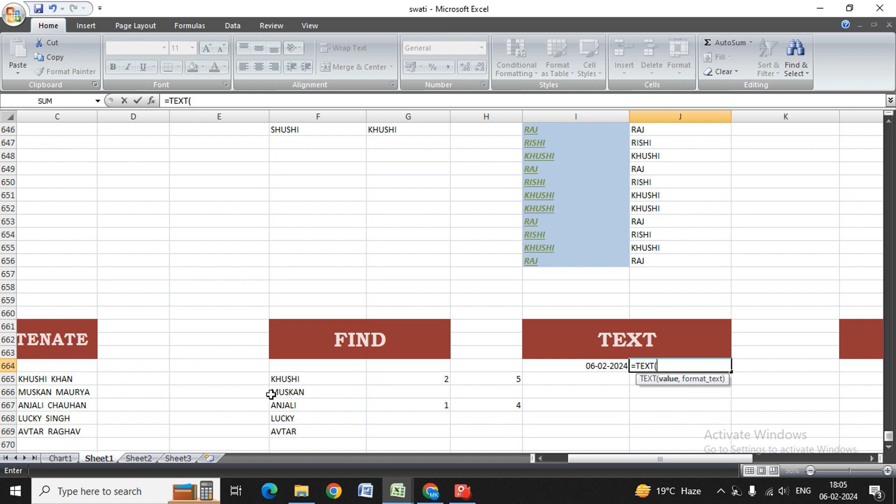
pyautogui.press('Left')
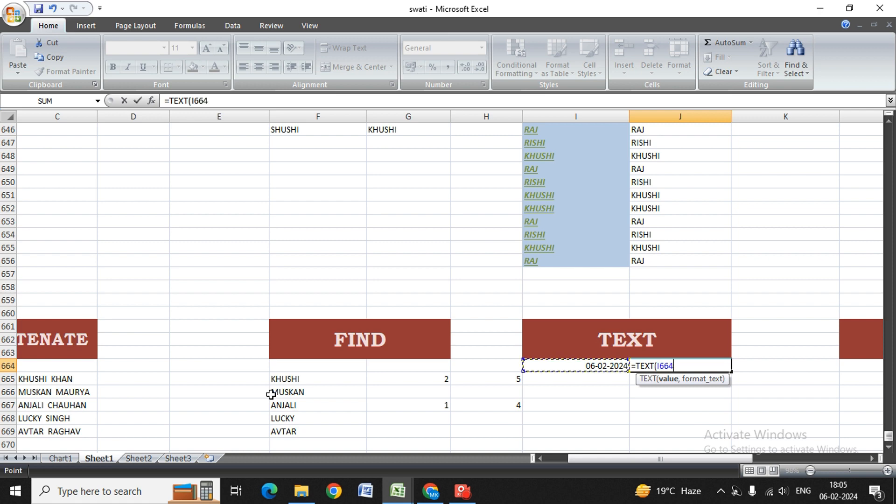
pyautogui.write(',')
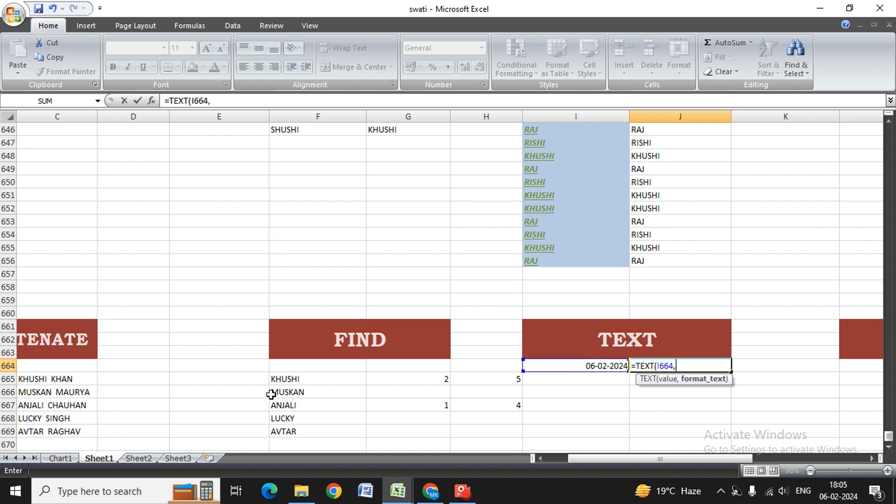
pyautogui.write('D')
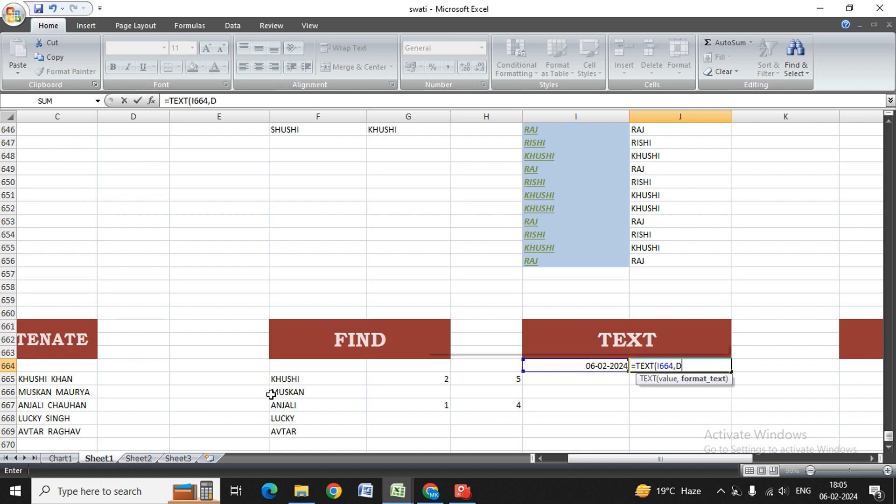
pyautogui.write('D)')
pyautogui.press('Return')
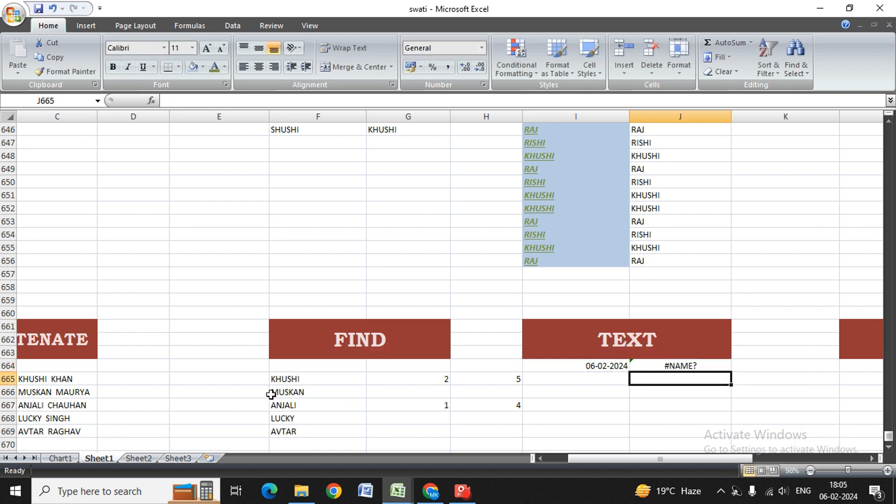
# Step: Put the format code in quotes so the J664 formula reads =TEXT(I664,"DD")
pyautogui.press('Up')
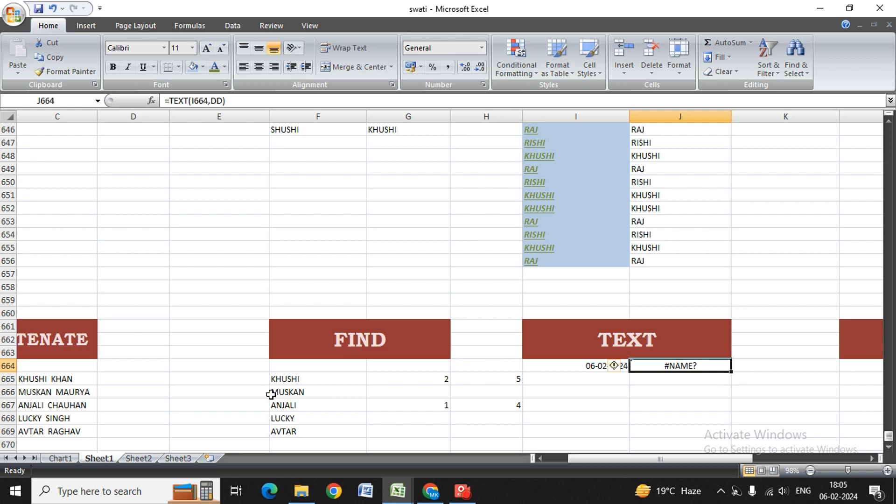
pyautogui.press('F2')
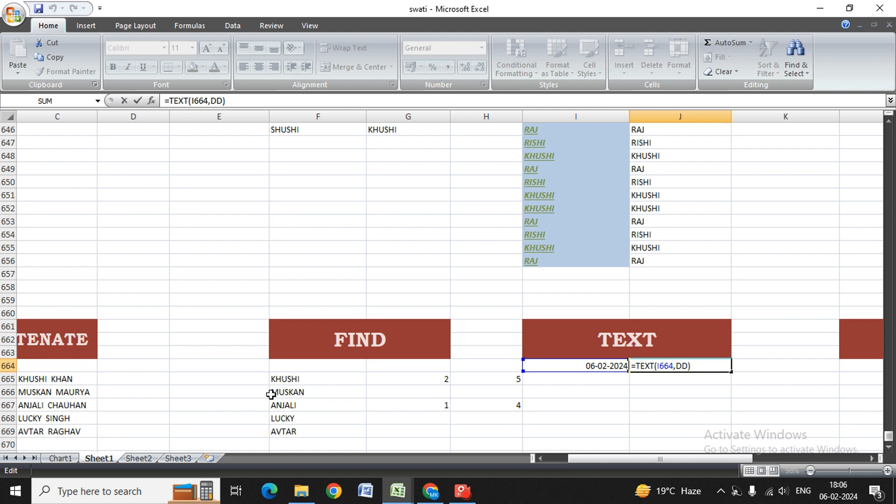
pyautogui.press('BackSpace')
pyautogui.press('BackSpace')
pyautogui.press('BackSpace')
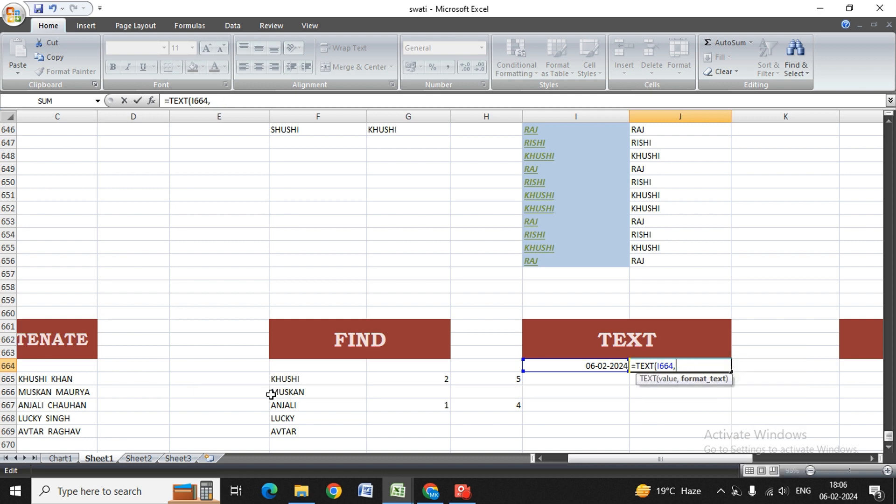
pyautogui.write('"DD")')
pyautogui.press('Return')
pyautogui.press('Up')
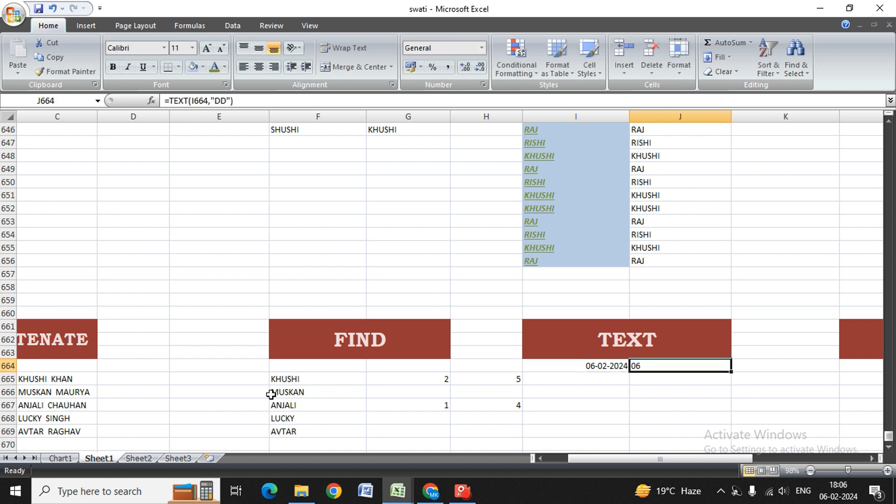
# Step: Change the format code in J664 to "MM" to return the month number of the date
pyautogui.press('F2')
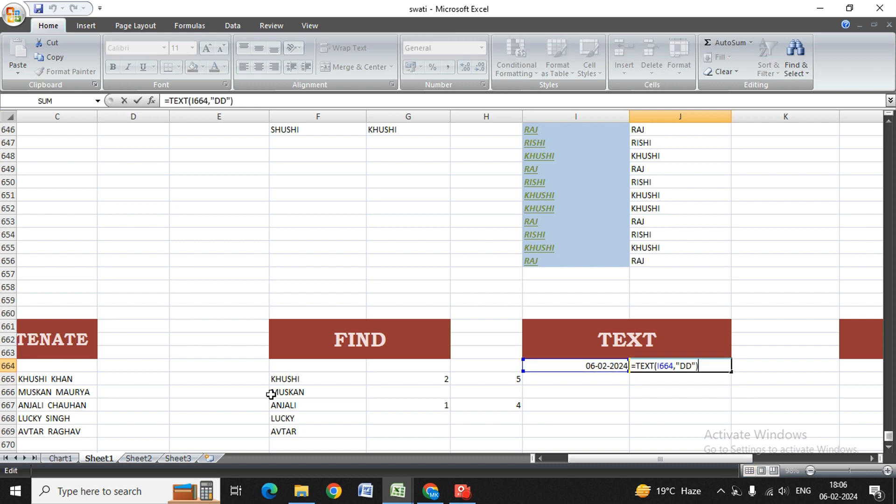
pyautogui.press('BackSpace')
pyautogui.press('BackSpace')
pyautogui.press('BackSpace')
pyautogui.press('BackSpace')
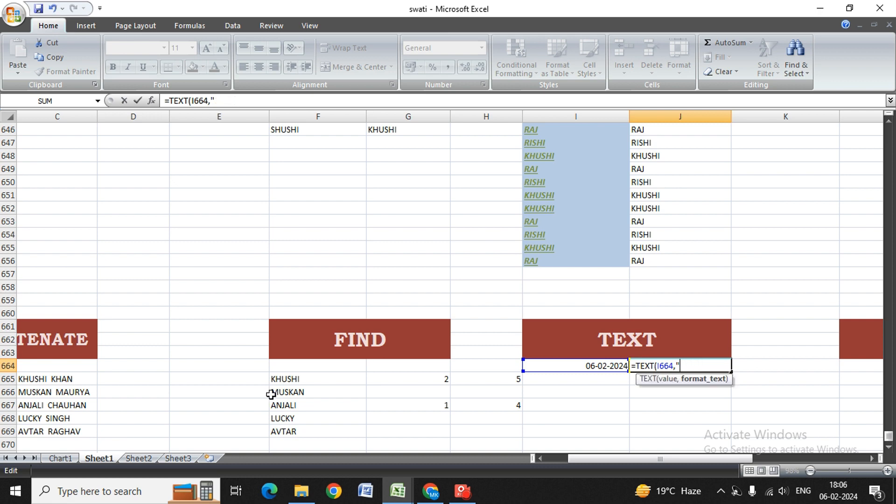
pyautogui.write('MM")')
pyautogui.press('Return')
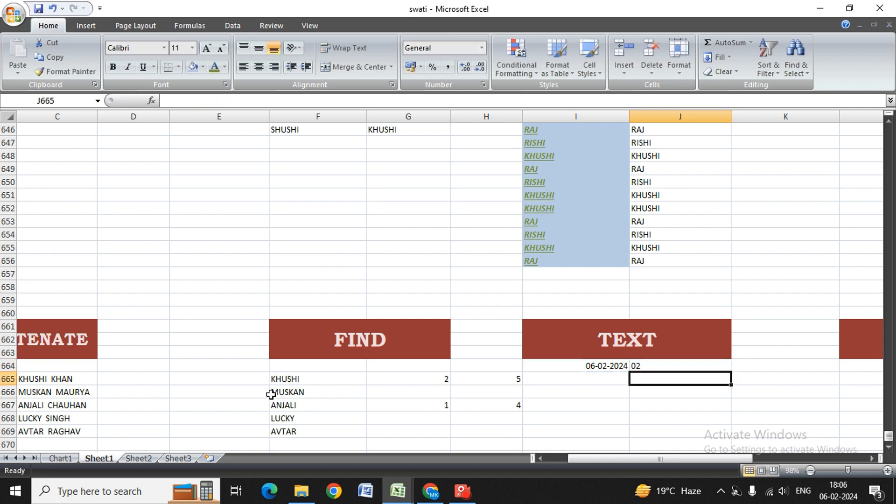
# Step: Clear the month-number TEXT formula from J664
pyautogui.press('Up')
pyautogui.press('Down')
pyautogui.press('Up')
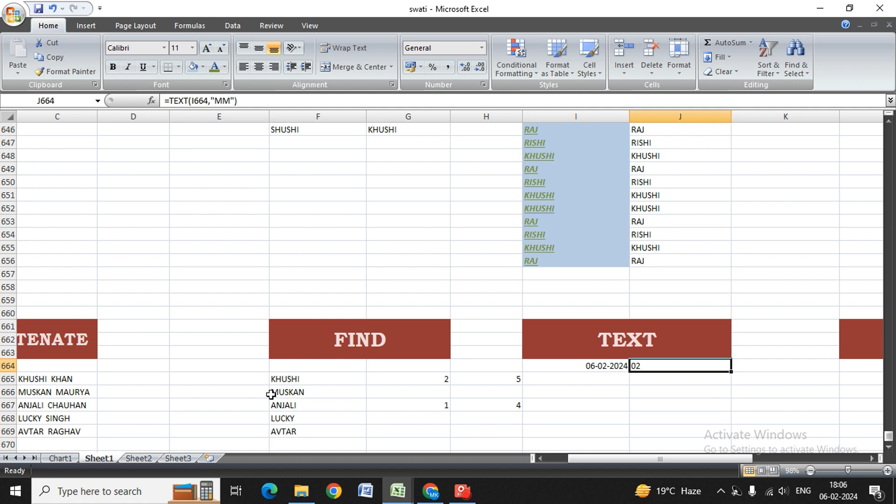
pyautogui.press('BackSpace')
pyautogui.press('Return')
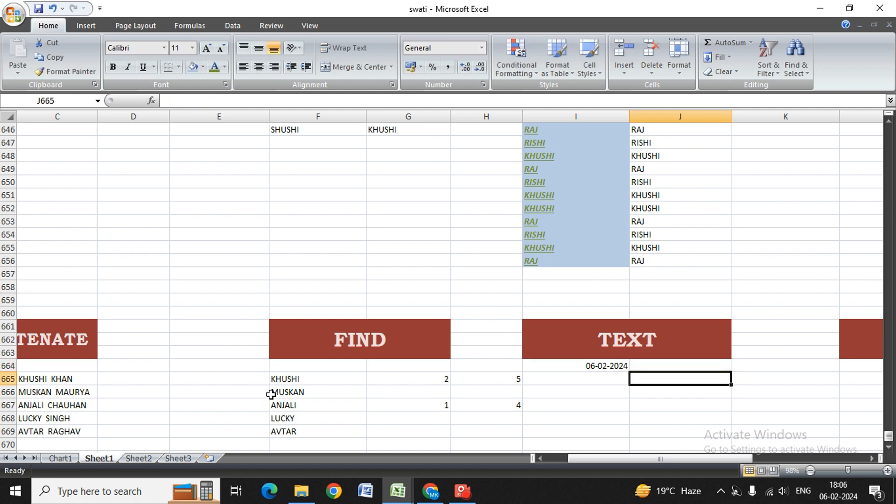
# Step: Enter =TEXT(I664,"DDD") in J664 to return the abbreviated weekday name of the date
pyautogui.press('Right')
pyautogui.press('Up')
pyautogui.press('Left')
pyautogui.write('=')
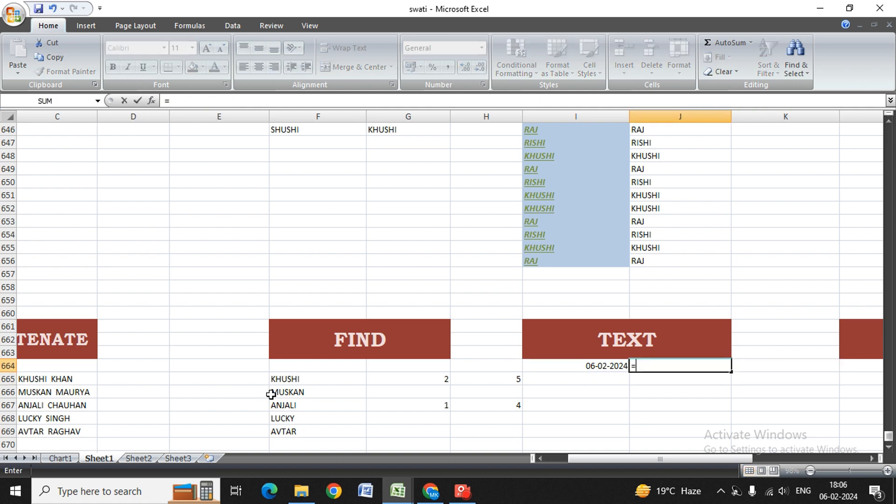
pyautogui.write('TEXT(')
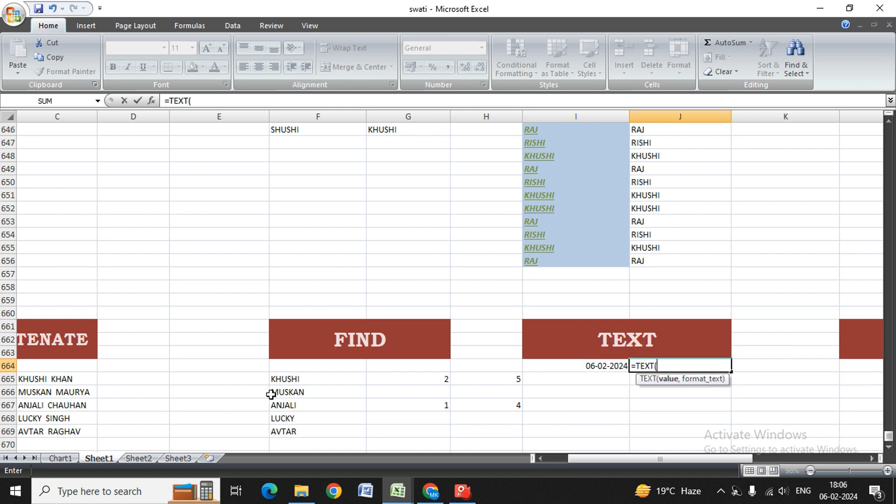
pyautogui.press('Left')
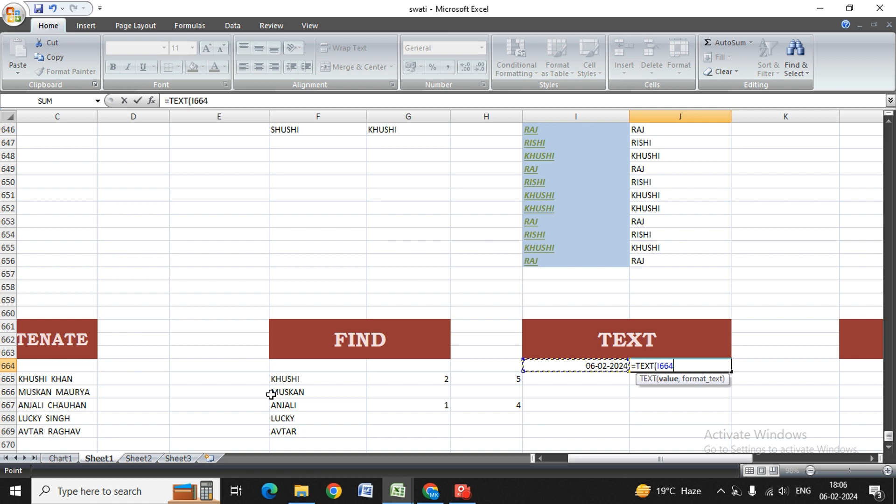
pyautogui.write(',"')
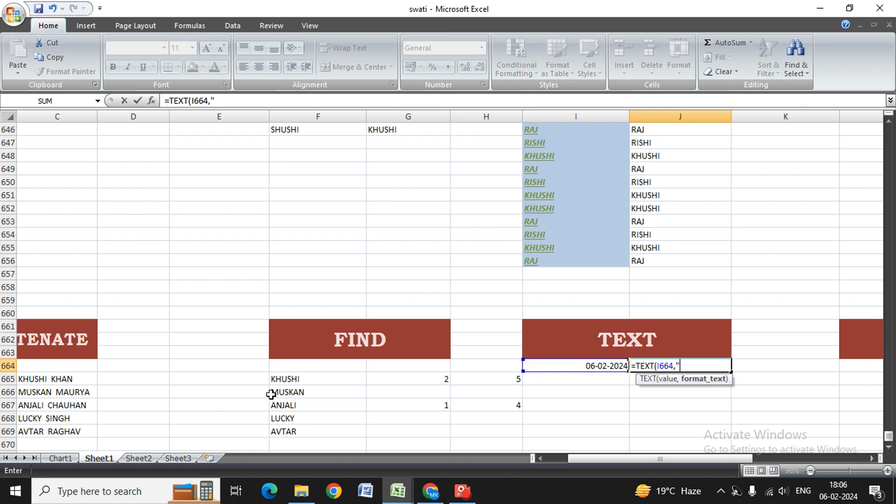
pyautogui.write('DDDD')
pyautogui.press('BackSpace')
pyautogui.write('")')
pyautogui.press('Return')
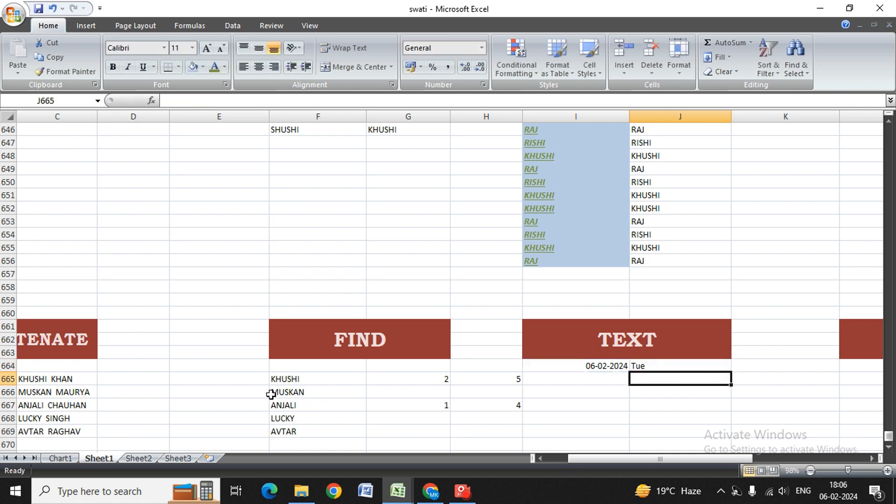
# Step: Extend the format code in J664 to "DDDD" to return the full weekday name
pyautogui.press('Up')
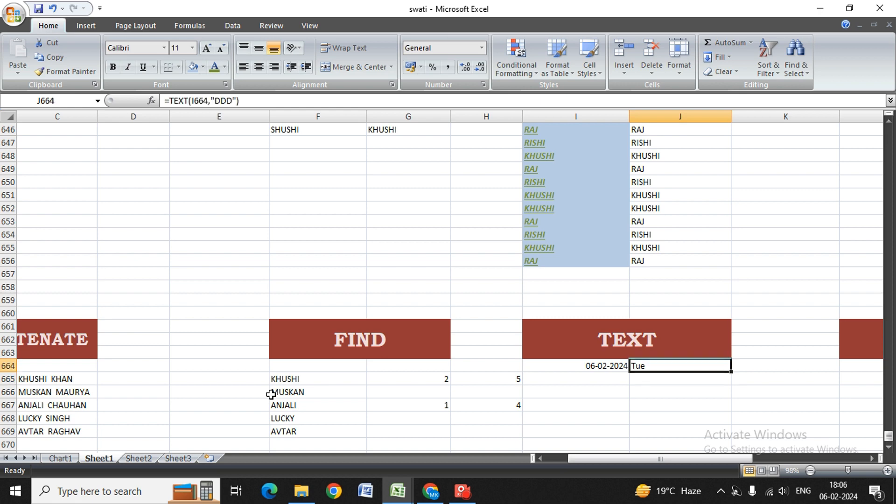
pyautogui.press('F2')
pyautogui.press('BackSpace')
pyautogui.press('BackSpace')
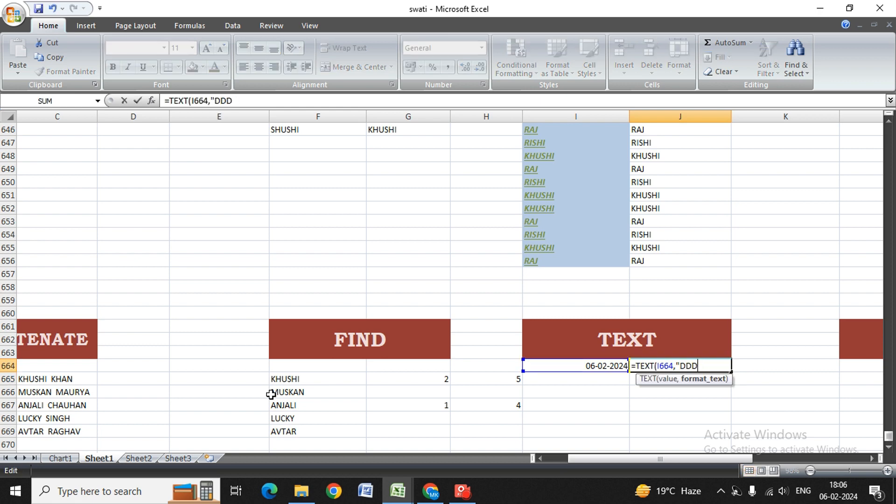
pyautogui.write('D")')
pyautogui.press('Return')
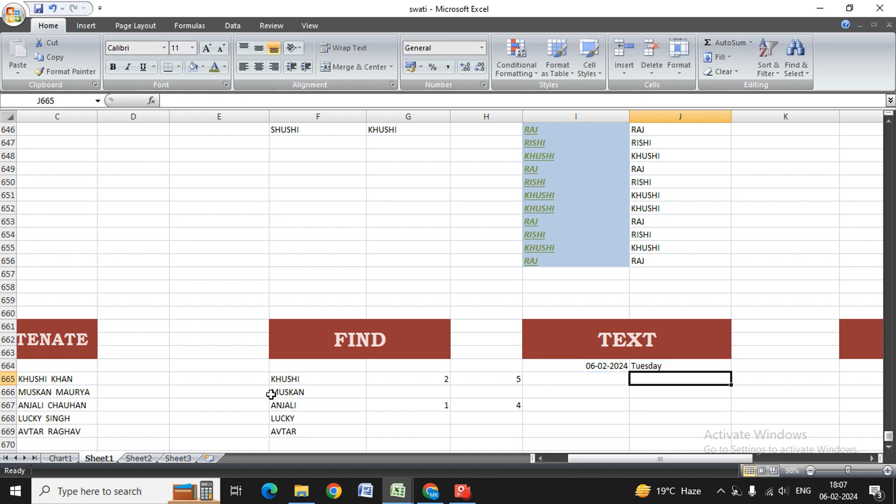
pyautogui.press('Up')
pyautogui.press('Right')
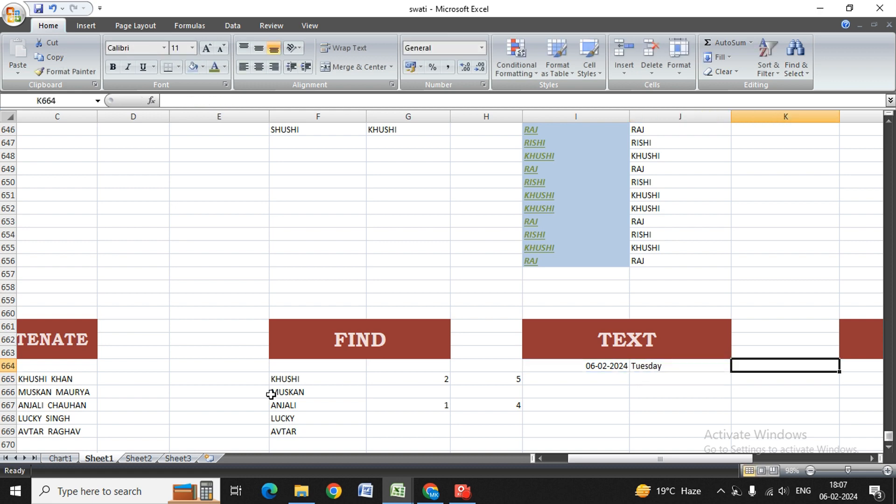
pyautogui.write('=')
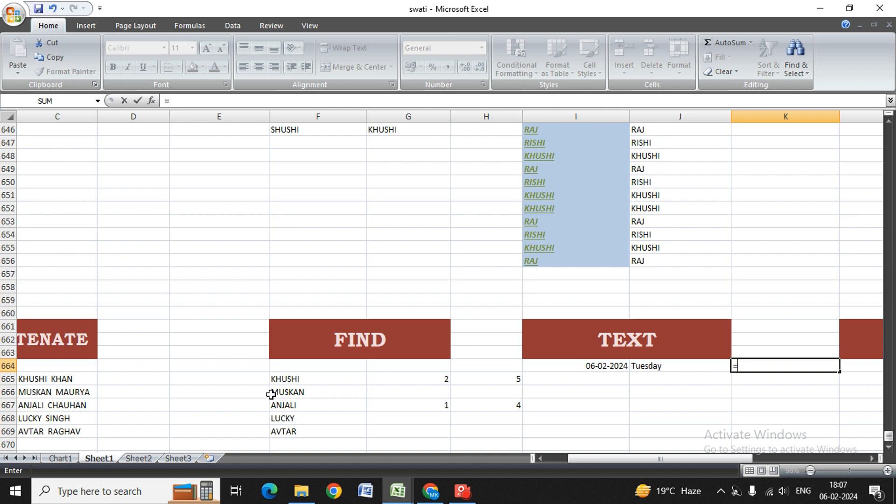
pyautogui.write('TEXTT')
pyautogui.press('Return')
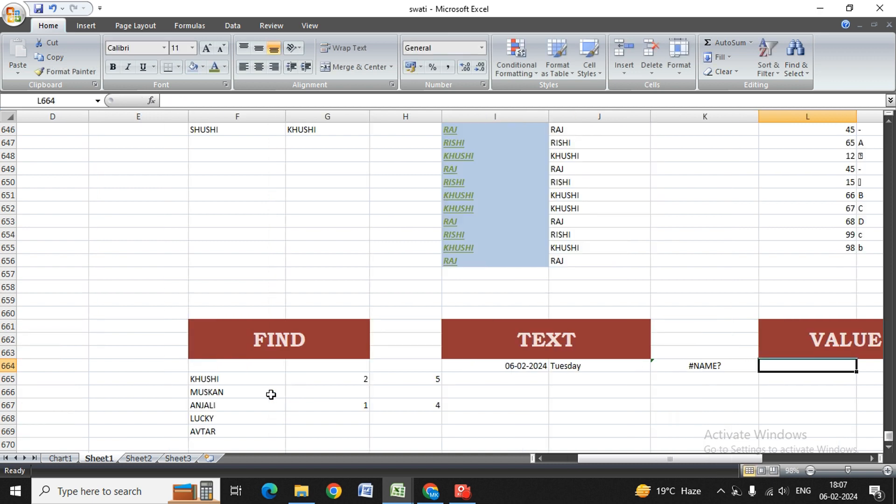
pyautogui.press('Left')
pyautogui.press('BackSpace')
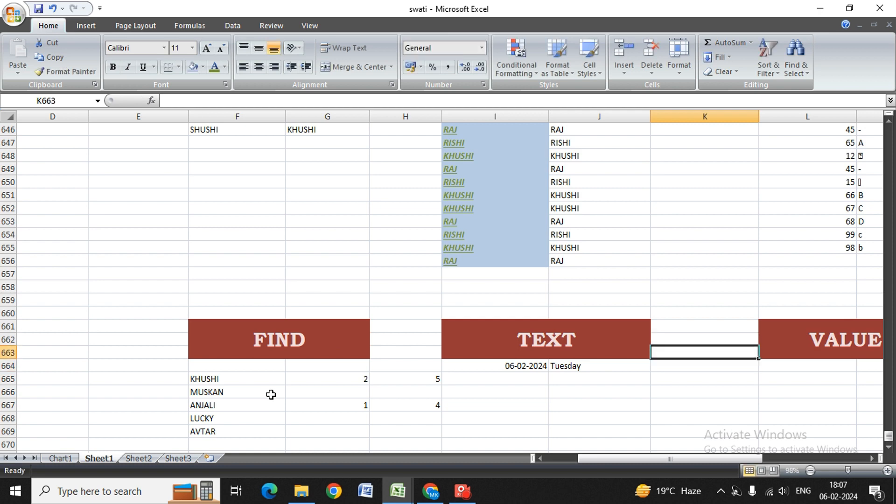
# Step: Enter =TEXT(I664,"MMMM") in J665, below the weekday, to return the full month name
pyautogui.press('Left')
pyautogui.press('Down')
pyautogui.write('=TEXT(')
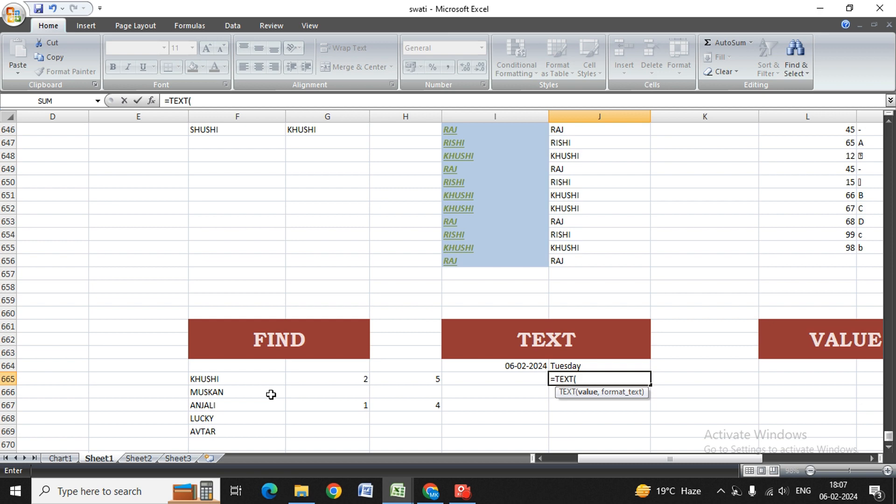
pyautogui.press('Up')
pyautogui.press('Left')
pyautogui.write(',')
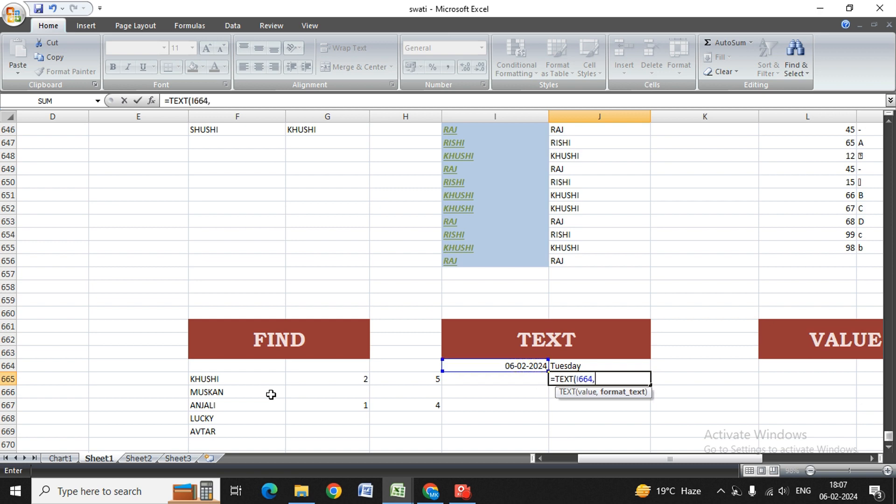
pyautogui.write('"MMMM"')
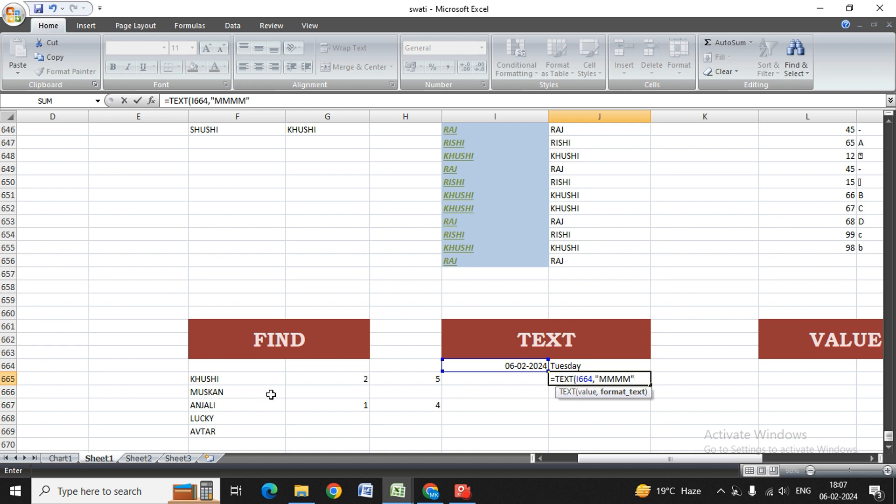
pyautogui.write(')')
pyautogui.press('Return')
pyautogui.write('00')
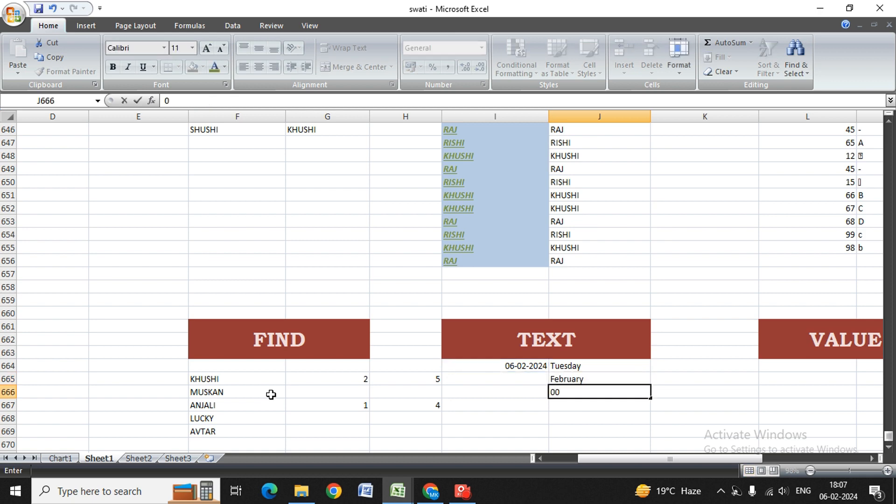
pyautogui.press('BackSpace')
pyautogui.press('BackSpace')
pyautogui.press('Up')
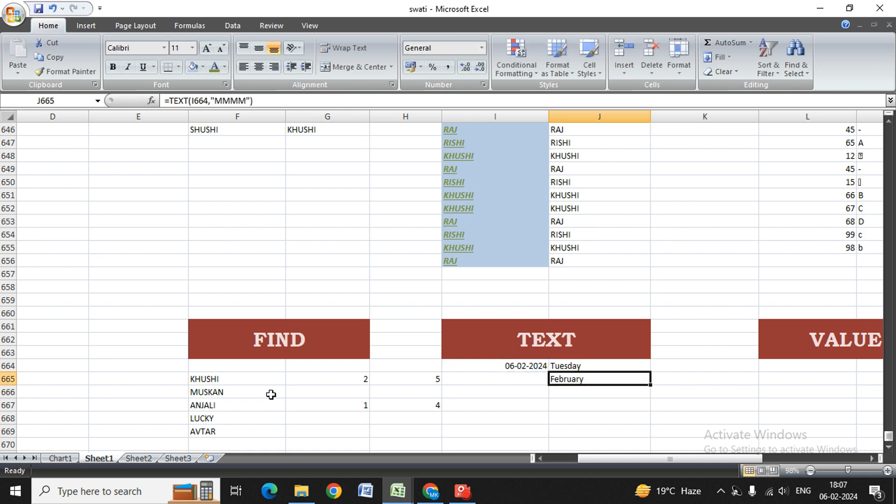
# Step: Enter =TEXT(I664,"YYYY") in J666, below the month name, to return the four-digit year of the date
pyautogui.press('Down')
pyautogui.write('YTE')
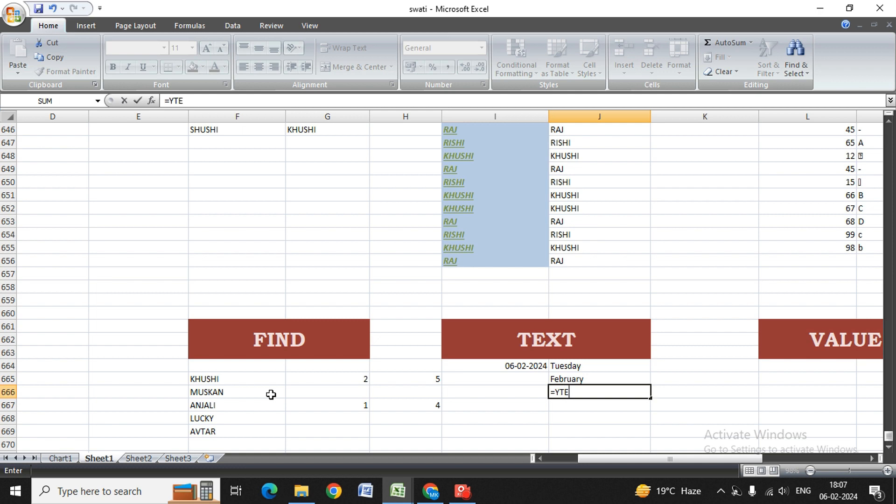
pyautogui.press('BackSpace')
pyautogui.press('BackSpace')
pyautogui.press('BackSpace')
pyautogui.write('TEXT(')
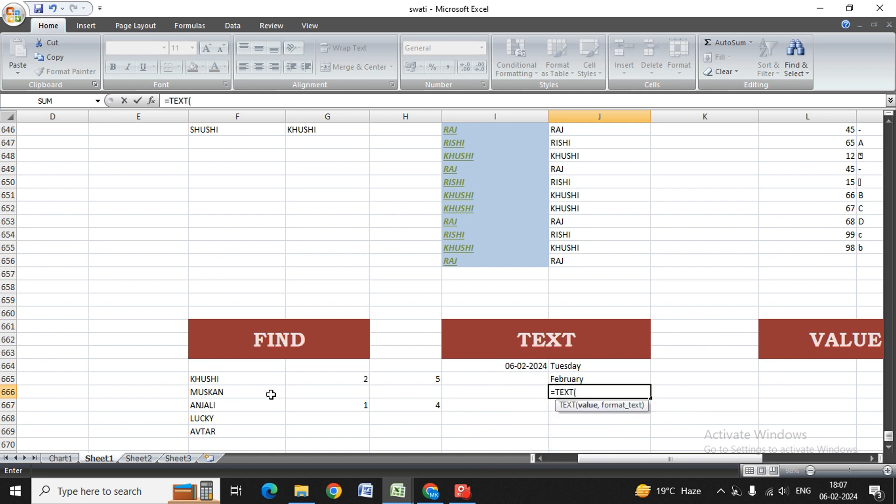
pyautogui.press('Up')
pyautogui.press('Left')
pyautogui.press('Up')
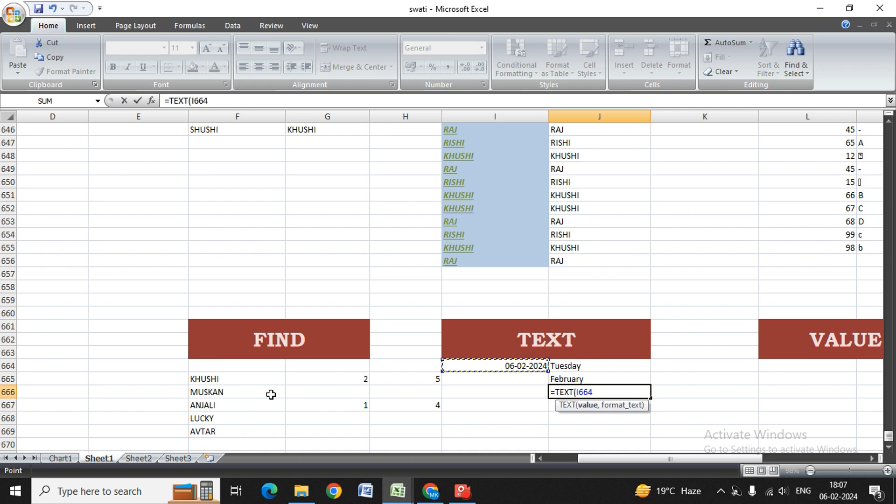
pyautogui.write(',')
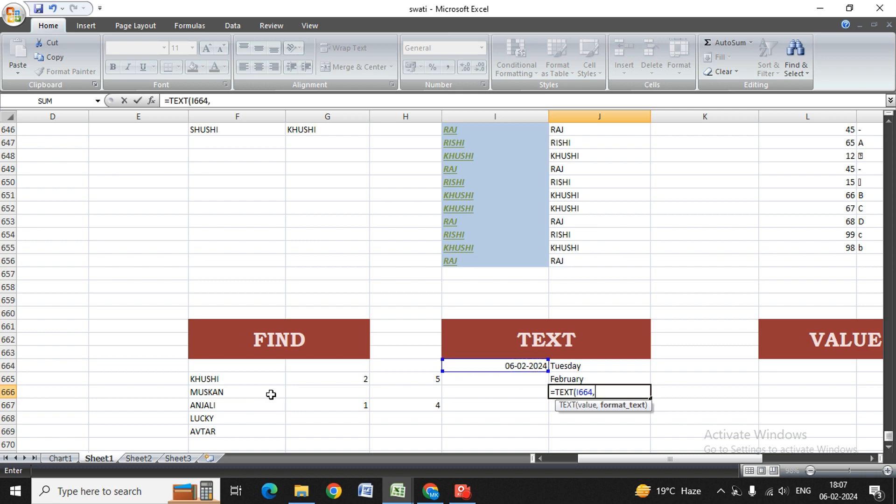
pyautogui.write('YYY')
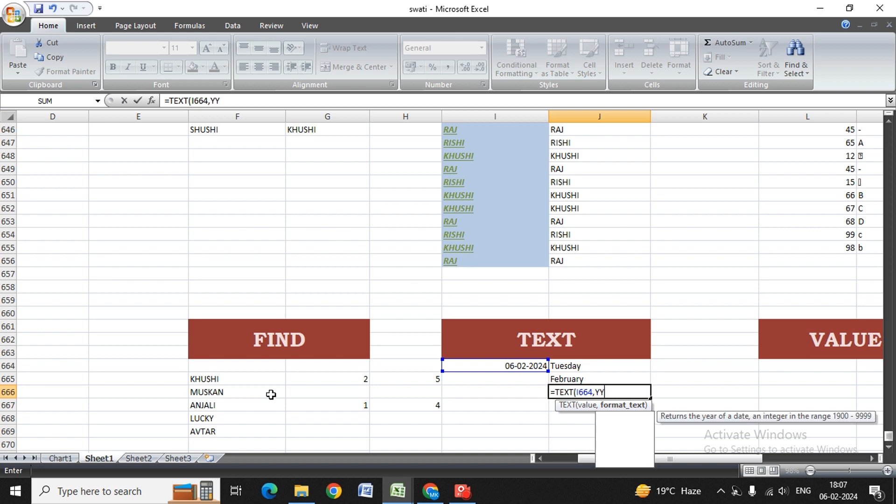
pyautogui.press('BackSpace')
pyautogui.press('BackSpace')
pyautogui.press('BackSpace')
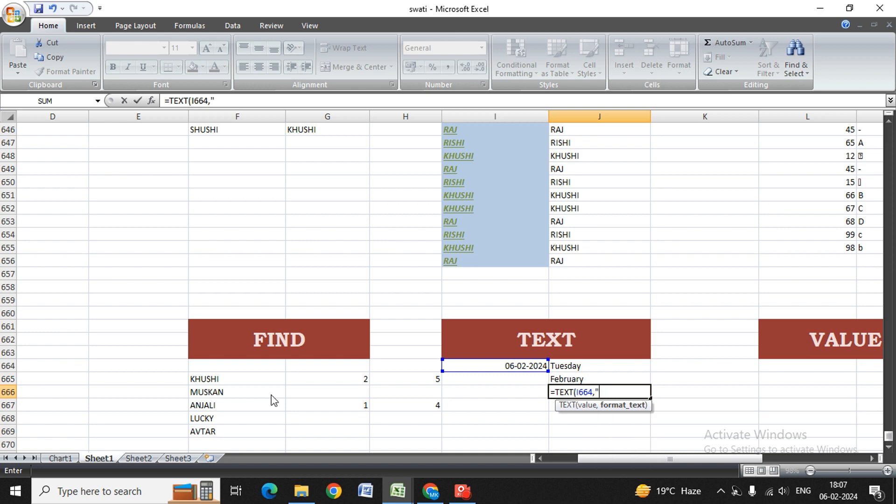
pyautogui.write('"YYYY")')
pyautogui.press('Return')
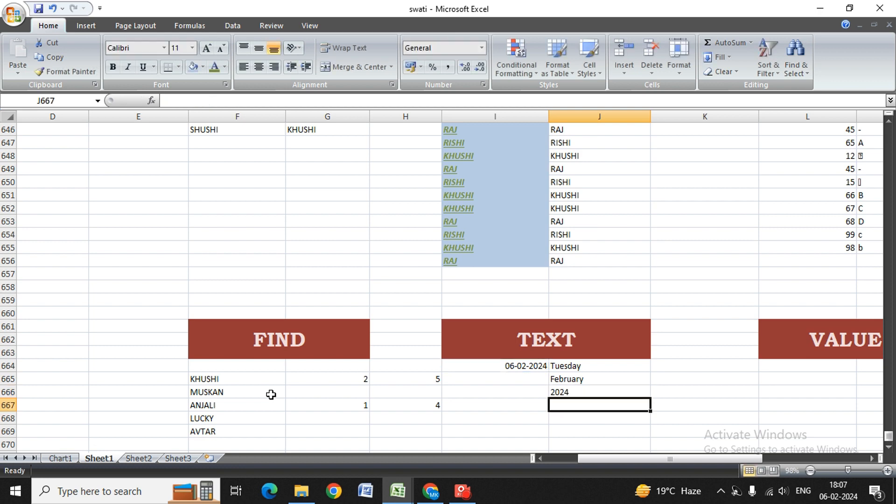
# Step: Review the weekday, month and year results in J664:J666 and the date under the VALUE heading
pyautogui.press('Up')
pyautogui.press('Up')
pyautogui.press('Up')
pyautogui.press('Up')
pyautogui.press('Down')
pyautogui.press('Down')
pyautogui.press('Down')
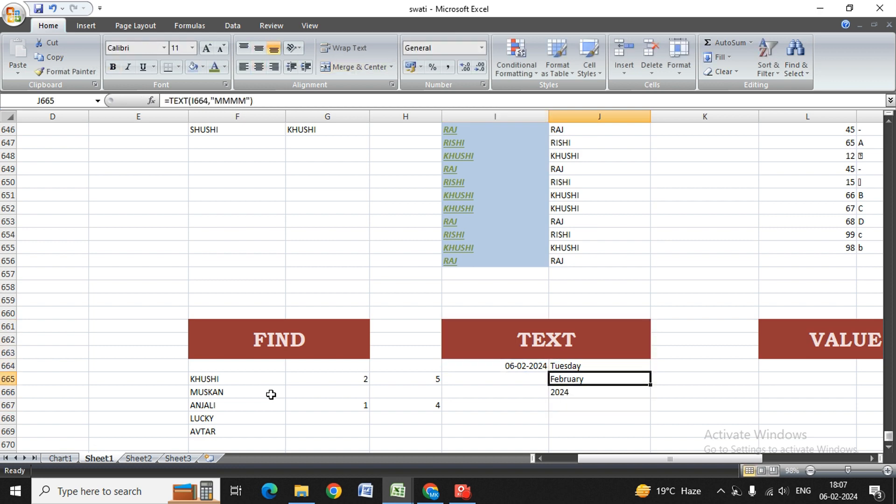
pyautogui.press('Right')
pyautogui.press('Up')
pyautogui.press('Up')
pyautogui.press('Up')
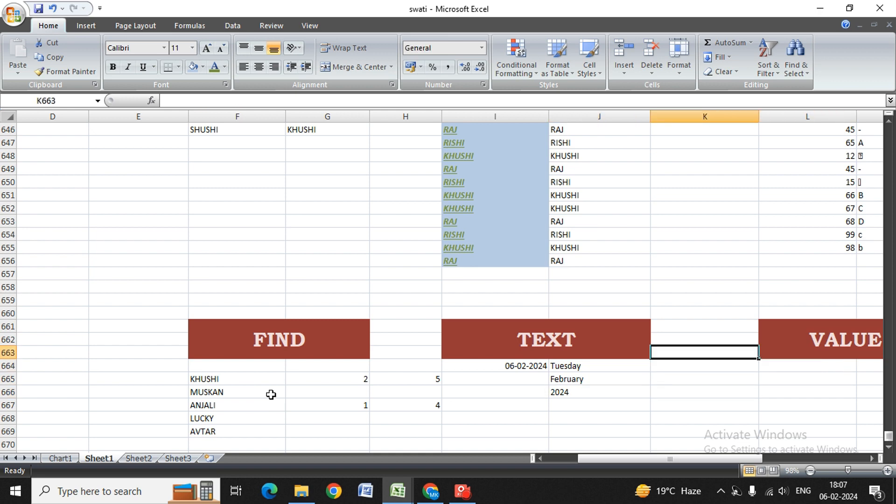
pyautogui.press('Left')
pyautogui.press('Up')
pyautogui.press('Up')
pyautogui.press('Down')
pyautogui.press('Down')
pyautogui.press('Left')
pyautogui.press('Down')
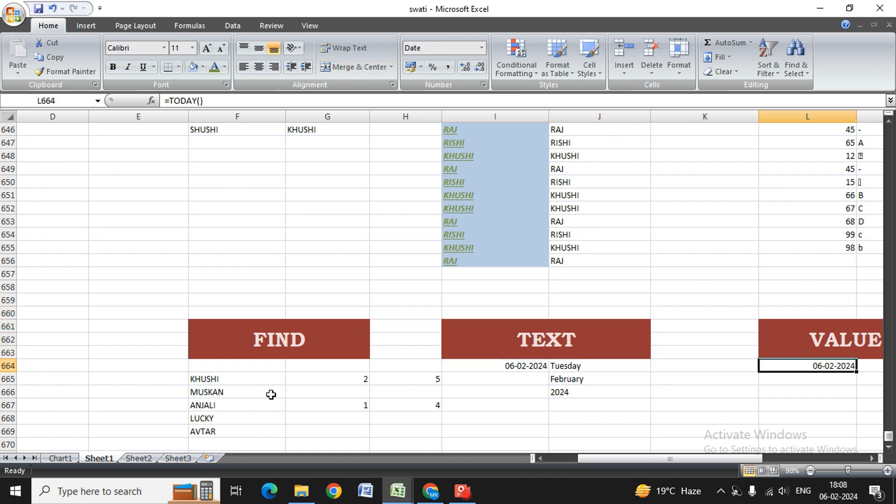
pyautogui.press('Right')
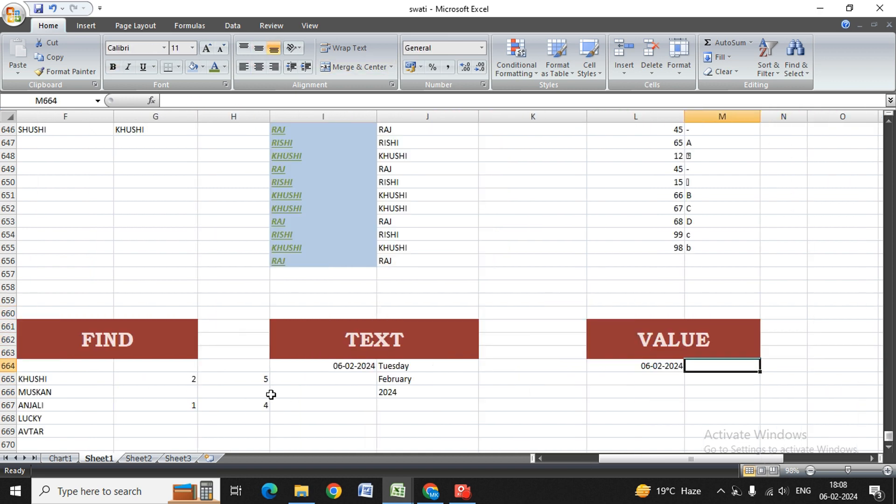
pyautogui.write('=VALUE')
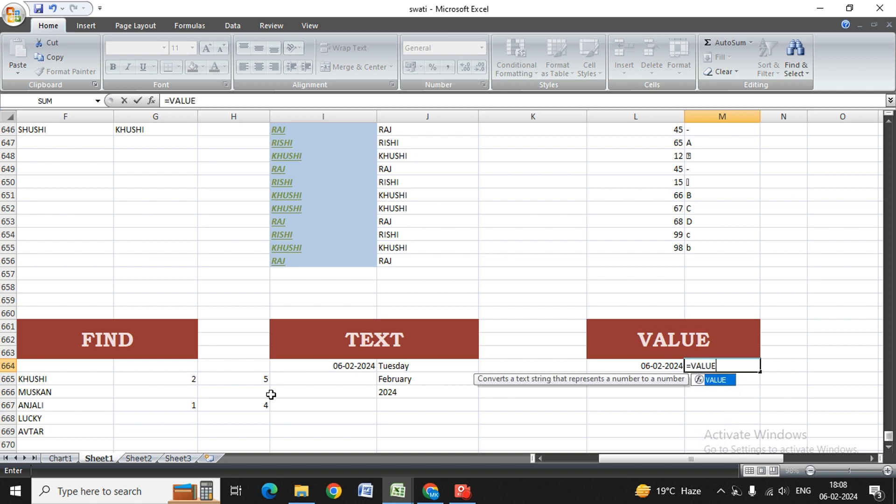
pyautogui.press('Escape')
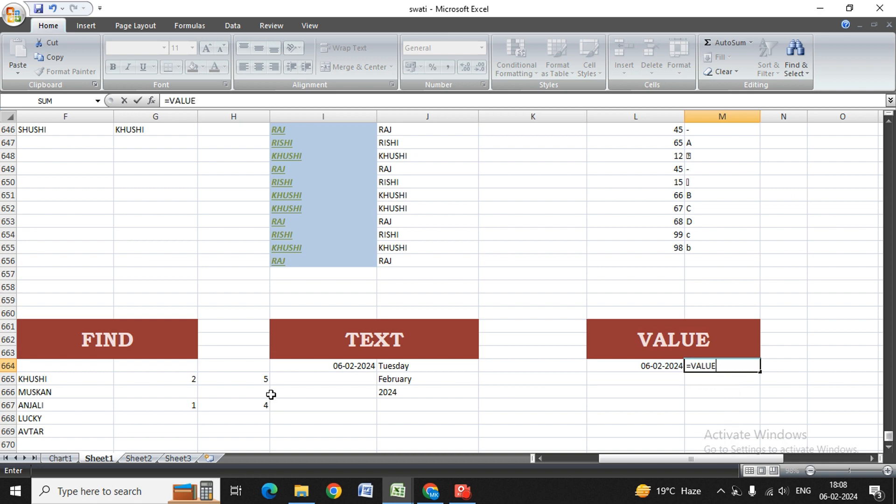
pyautogui.press('BackSpace')
pyautogui.press('BackSpace')
pyautogui.press('BackSpace')
pyautogui.press('BackSpace')
pyautogui.press('BackSpace')
pyautogui.press('BackSpace')
# Step: Enter =VALUE(L664) in M664 to convert the date under the VALUE heading to its serial number
pyautogui.write('=value')
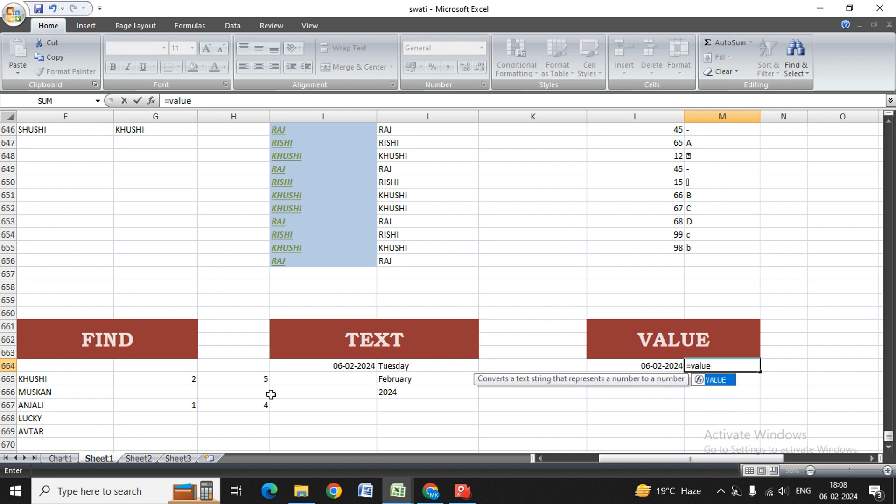
pyautogui.press('Tab')
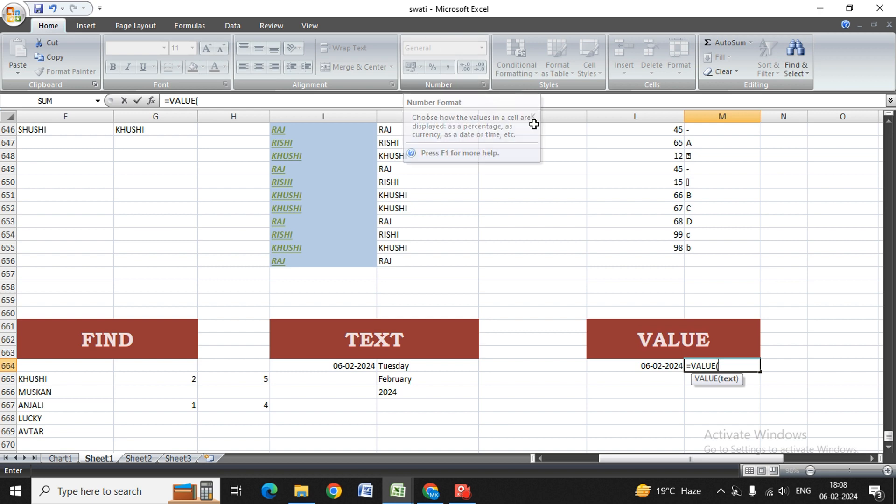
pyautogui.press('Left')
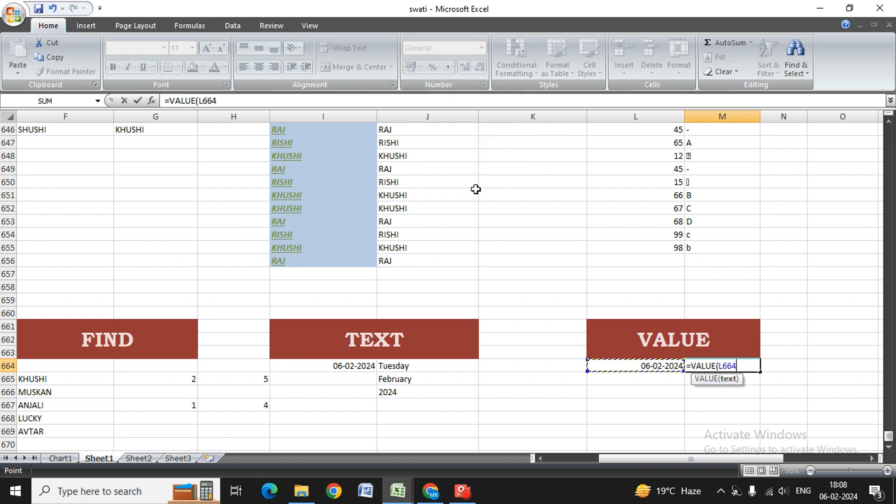
pyautogui.write(')')
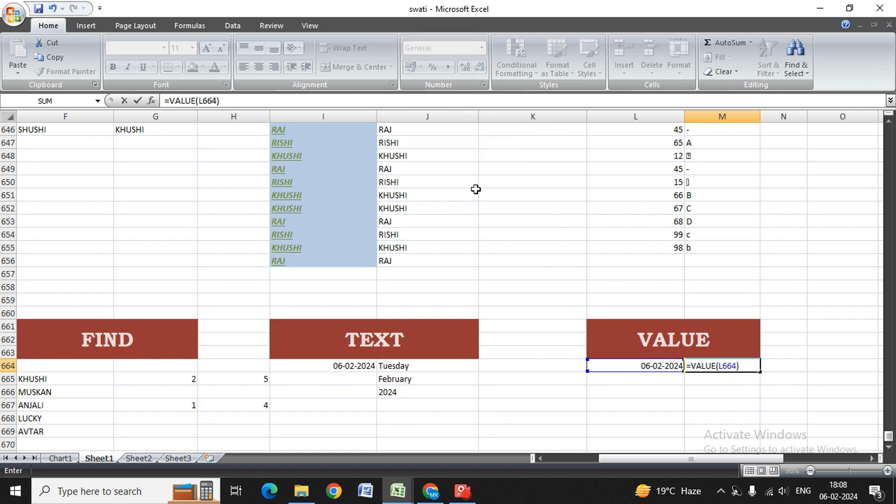
pyautogui.press('Return')
# Step: Try the Long Date and Short Date number formats on the VALUE result in M664
pyautogui.press('Up')
pyautogui.press('Up')
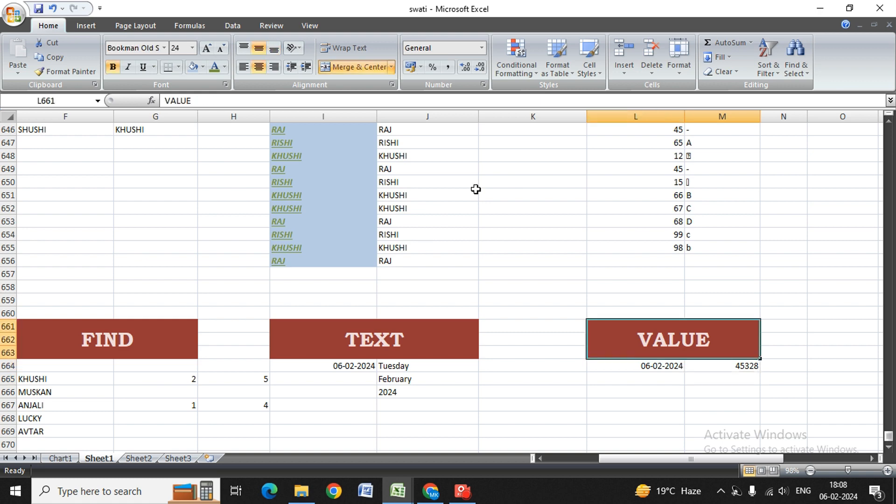
pyautogui.press('Right')
pyautogui.press('Down')
pyautogui.press('Left')
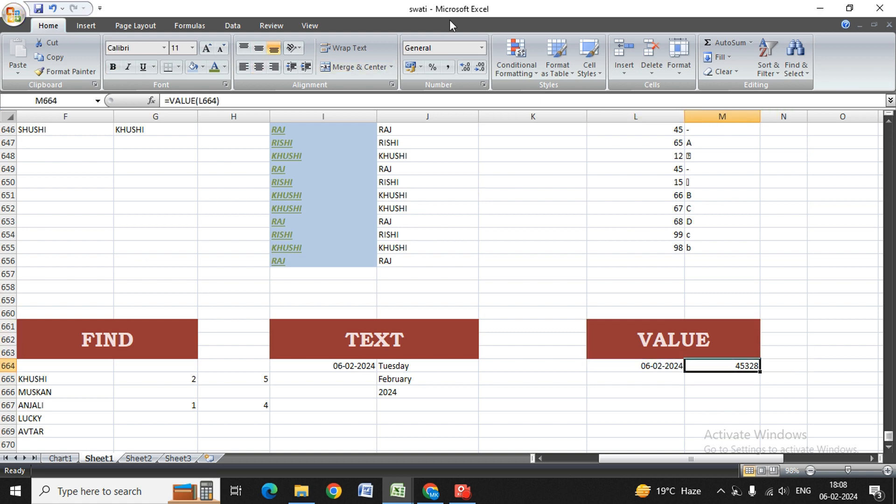
pyautogui.click(482, 49)
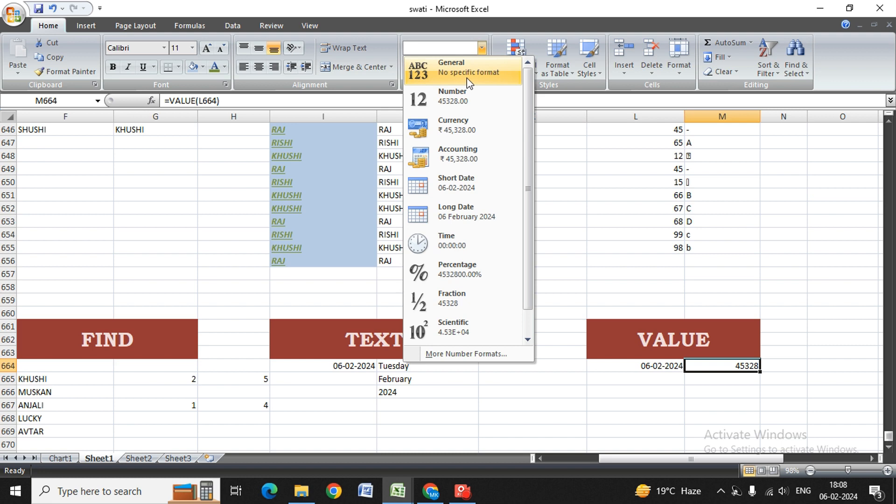
pyautogui.click(467, 77)
pyautogui.click(481, 48)
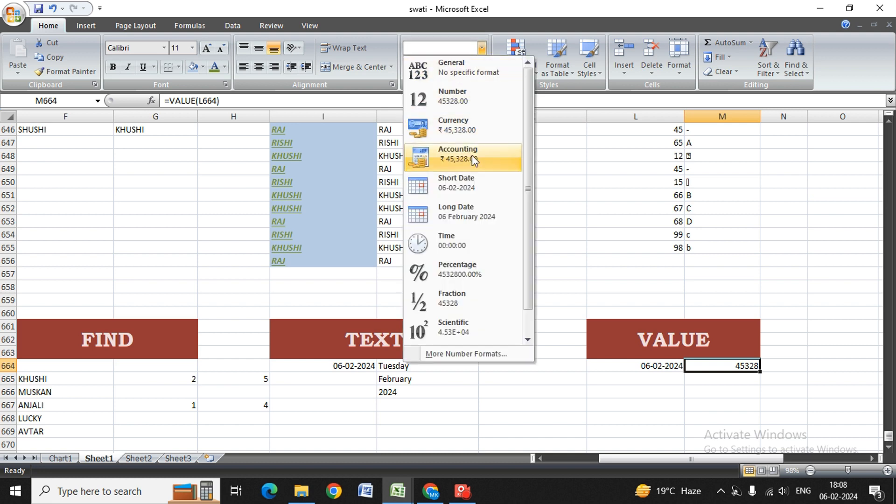
pyautogui.click(477, 213)
pyautogui.click(481, 47)
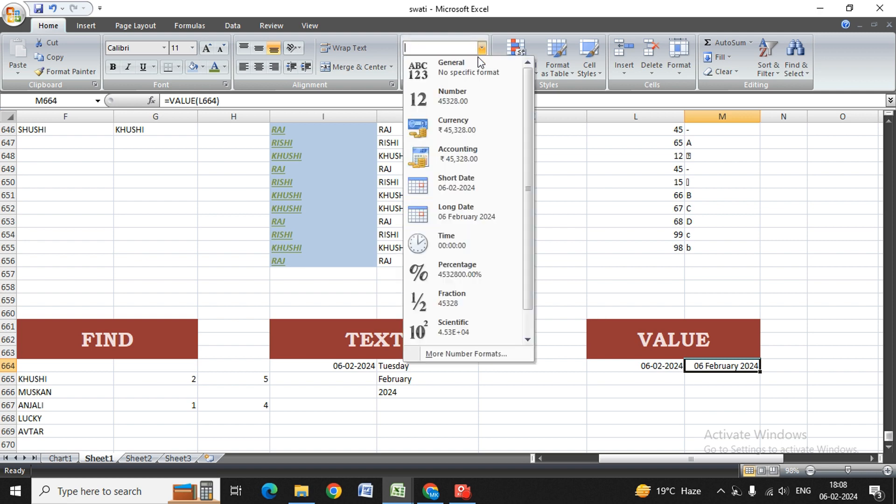
pyautogui.click(498, 185)
pyautogui.click(737, 418)
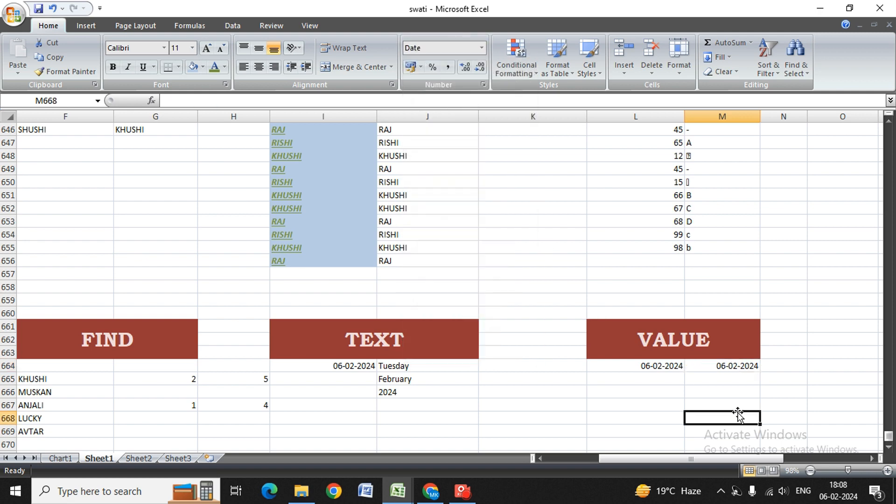
# Step: Clear M664 and re-enter =VALUE(L664) in it
pyautogui.click(736, 367)
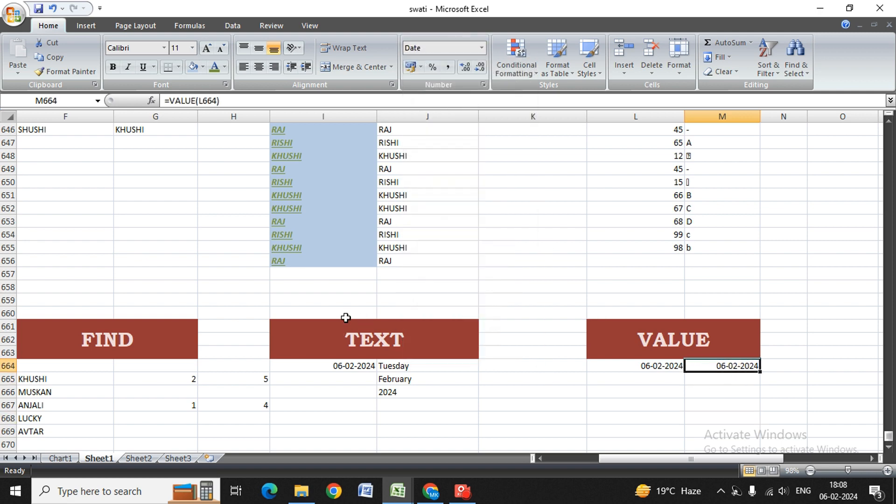
pyautogui.press('BackSpace')
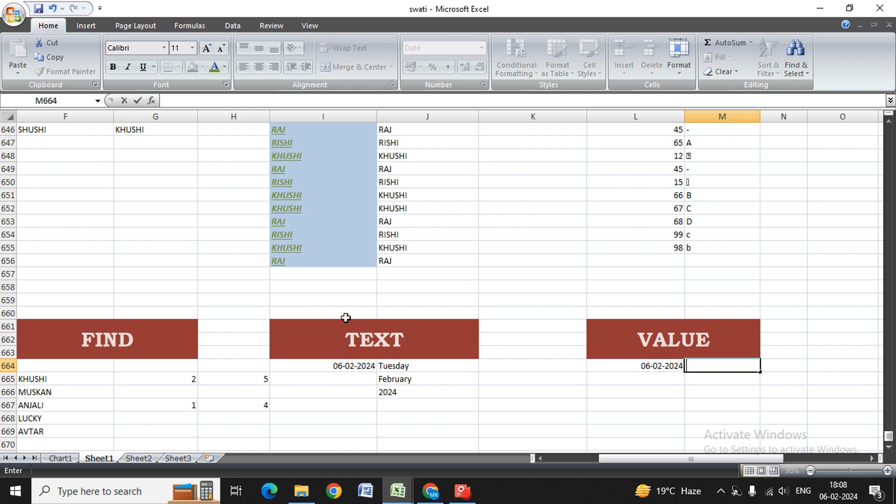
pyautogui.write('=vlu')
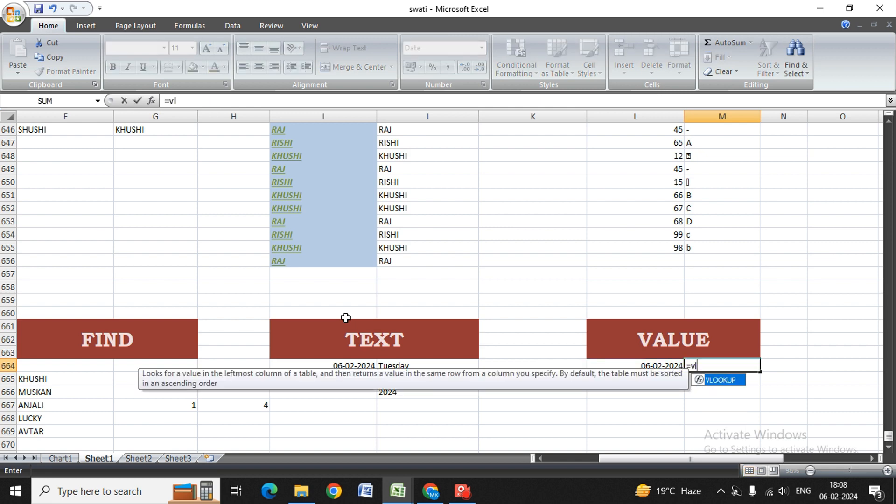
pyautogui.press('BackSpace')
pyautogui.press('BackSpace')
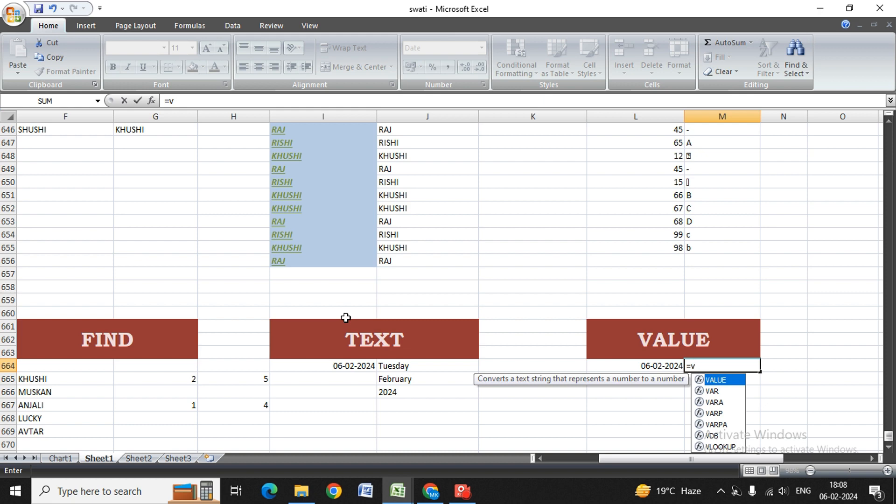
pyautogui.write('alu')
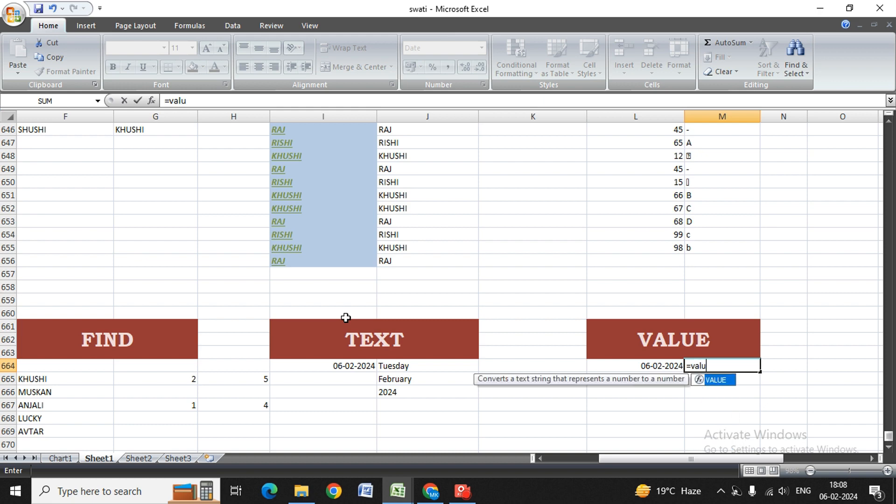
pyautogui.write('e')
pyautogui.press('Tab')
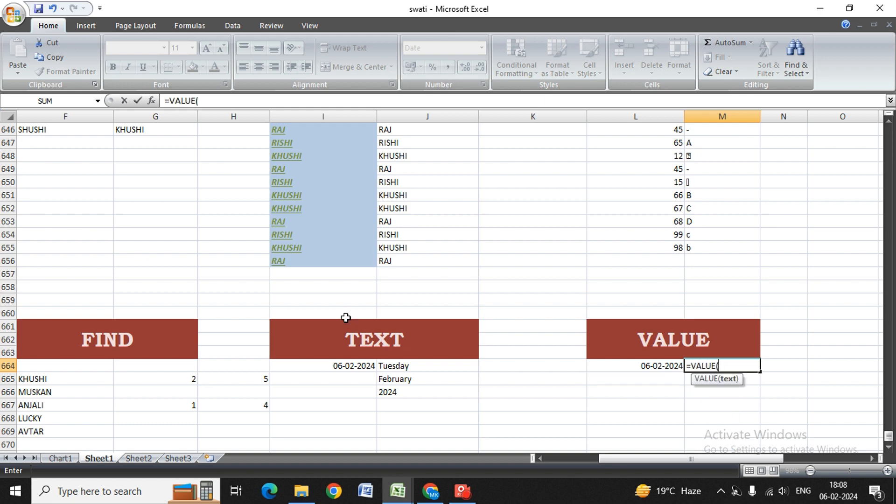
pyautogui.press('Left')
pyautogui.write(')')
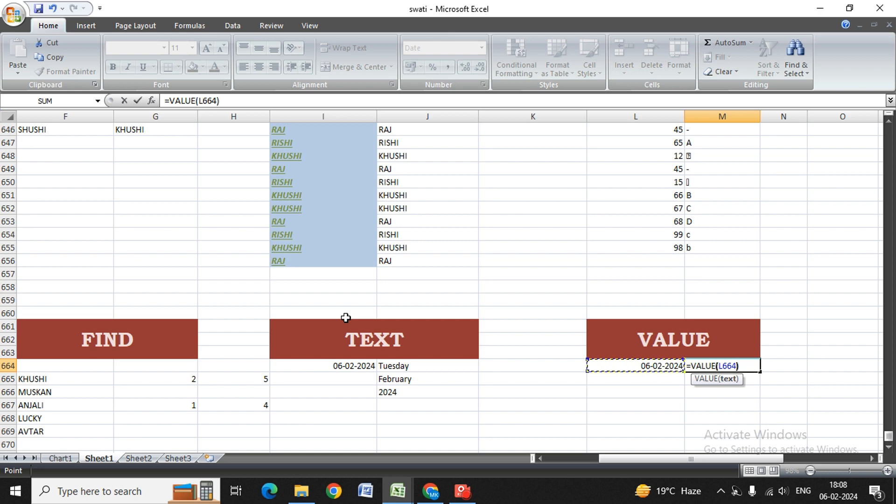
pyautogui.press('Return')
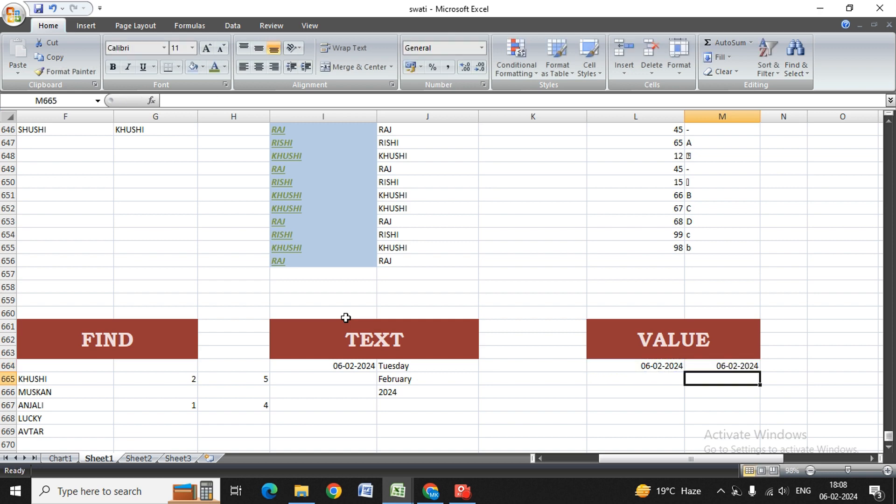
# Step: Set the number format of M664 to General so the date is shown as a serial number
pyautogui.press('Up')
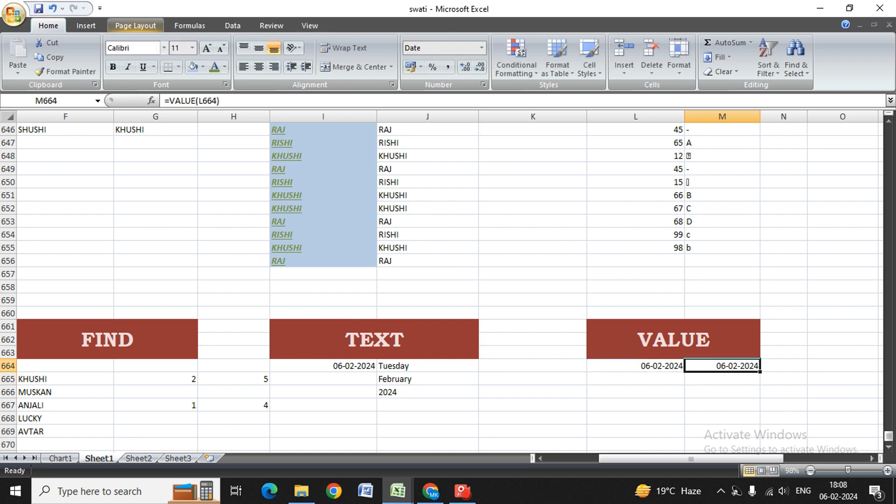
pyautogui.click(482, 49)
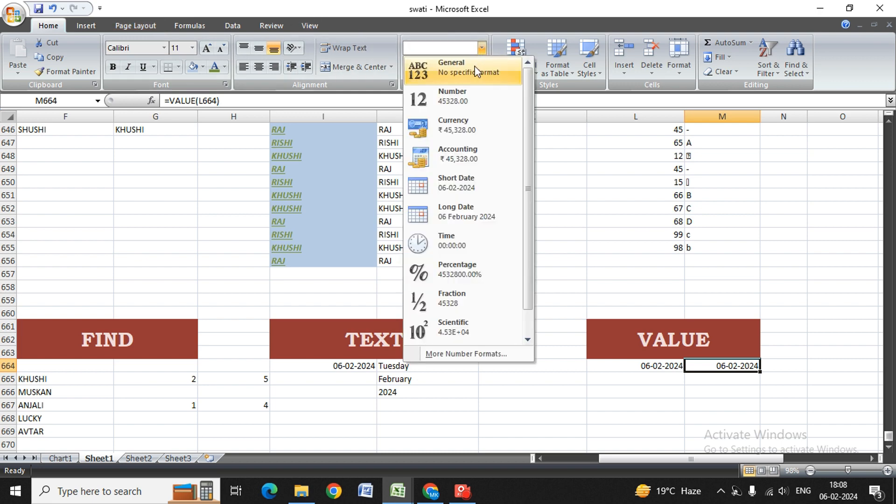
pyautogui.click(486, 71)
# Step: Look over the finished CONCATENATE, FIND, TEXT and VALUE examples across rows 664 and 665
pyautogui.press('Left')
pyautogui.press('Left')
pyautogui.press('Left')
pyautogui.press('Left')
pyautogui.press('Left')
pyautogui.press('Left')
pyautogui.press('Left')
pyautogui.press('Left')
pyautogui.press('Left')
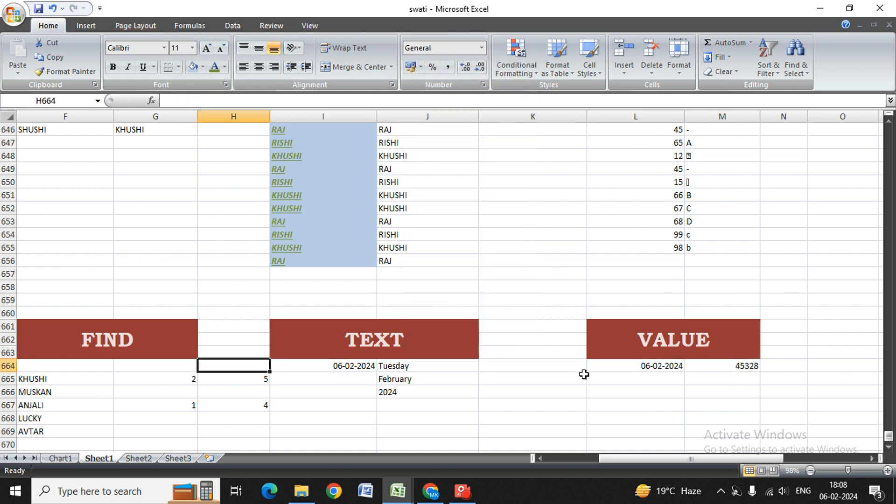
pyautogui.press('Left')
pyautogui.press('Left')
pyautogui.press('Left')
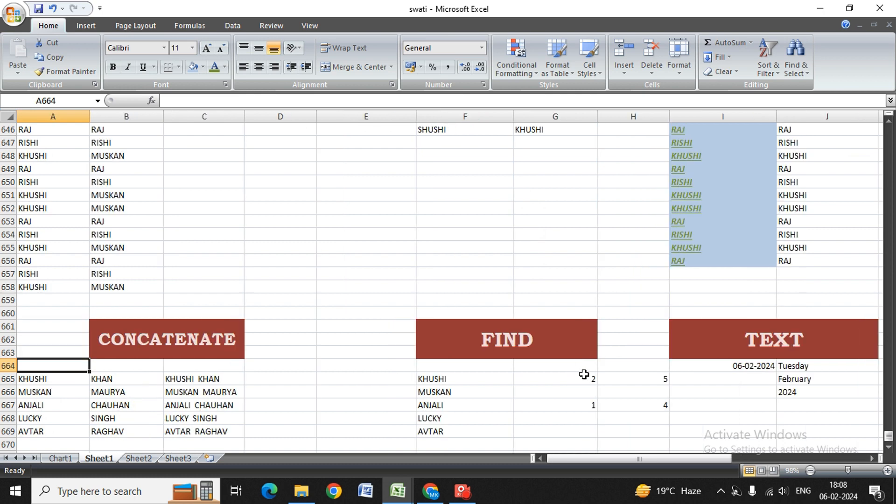
pyautogui.press('Right')
pyautogui.press('Right')
pyautogui.press('Right')
pyautogui.press('Right')
pyautogui.press('Right')
pyautogui.press('Right')
pyautogui.press('Right')
pyautogui.press('Right')
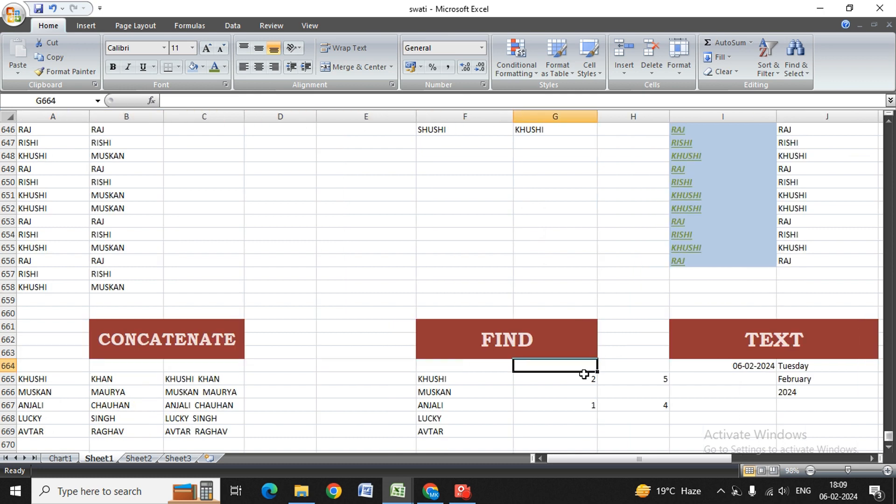
pyautogui.press('Down')
pyautogui.press('Right')
pyautogui.press('Right')
pyautogui.press('Right')
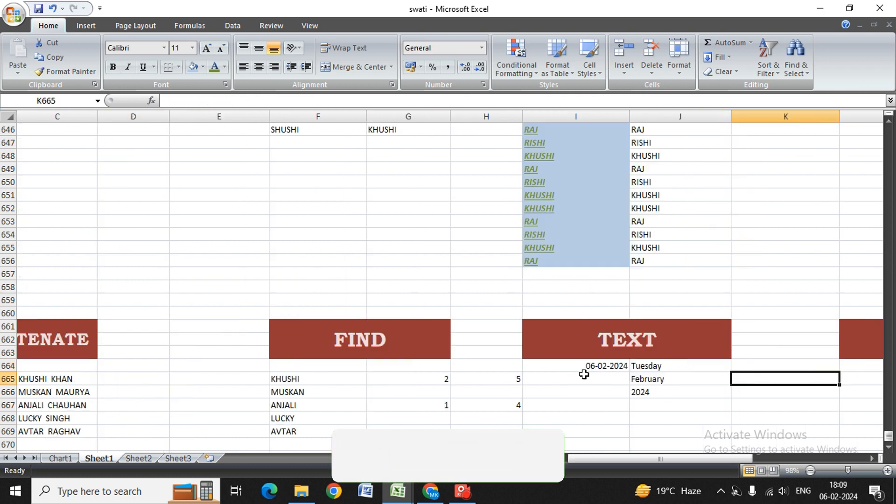
pyautogui.press('Right')
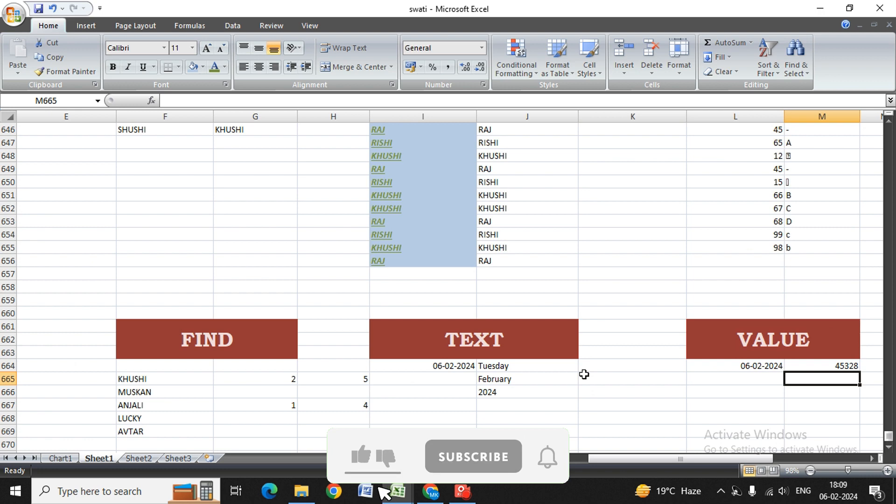
pyautogui.press('Left')
pyautogui.press('Left')
pyautogui.press('Home')
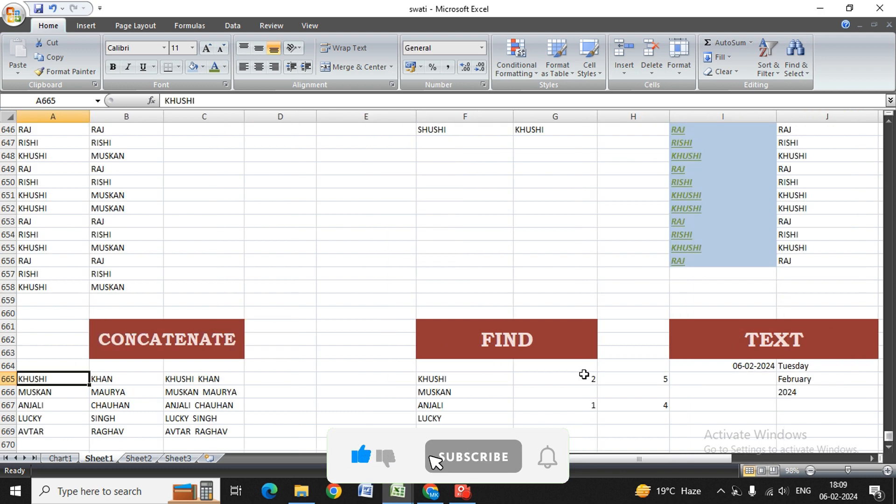